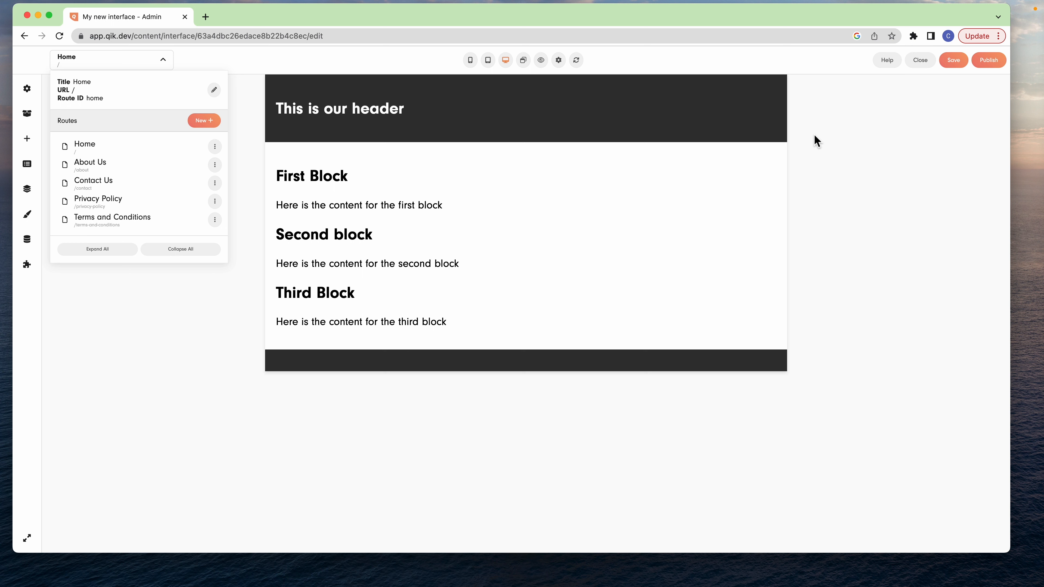
# - Create a new menu titled "Primary Navigation" with the key name primaryNavigation
pyautogui.click(165, 60)
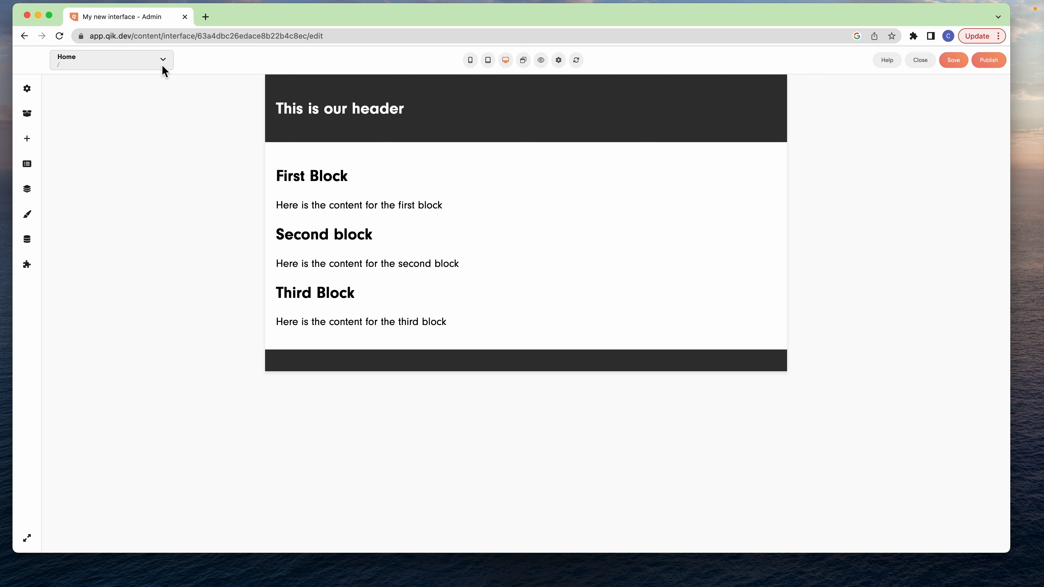
pyautogui.click(27, 165)
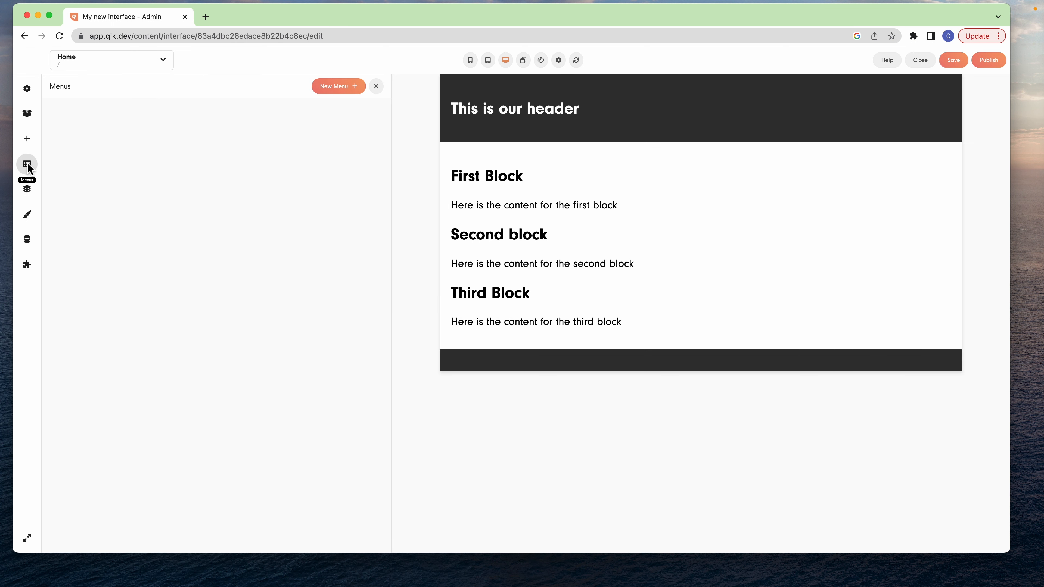
pyautogui.click(354, 92)
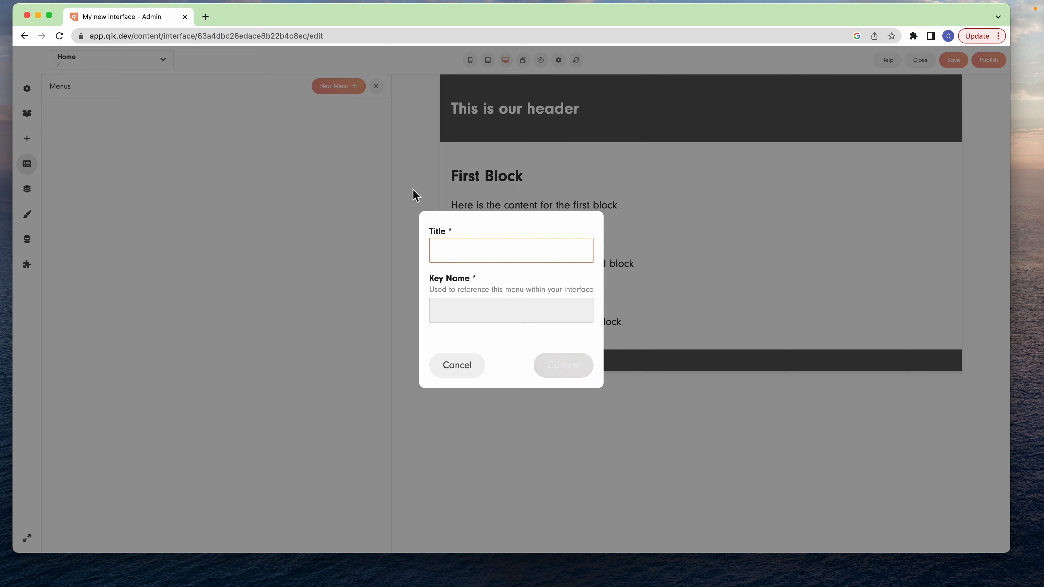
pyautogui.write('Primary Na')
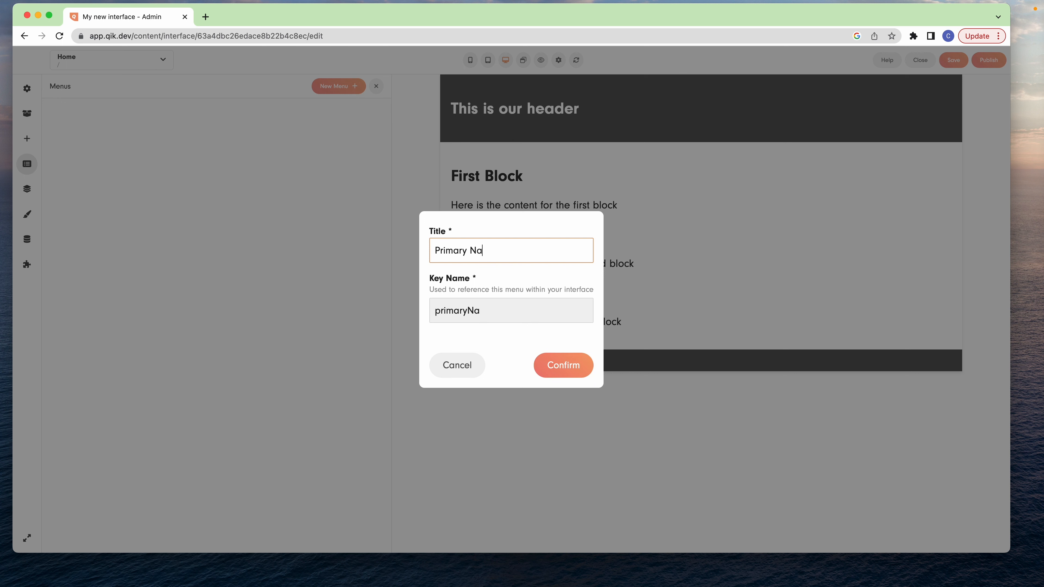
pyautogui.write('vigation')
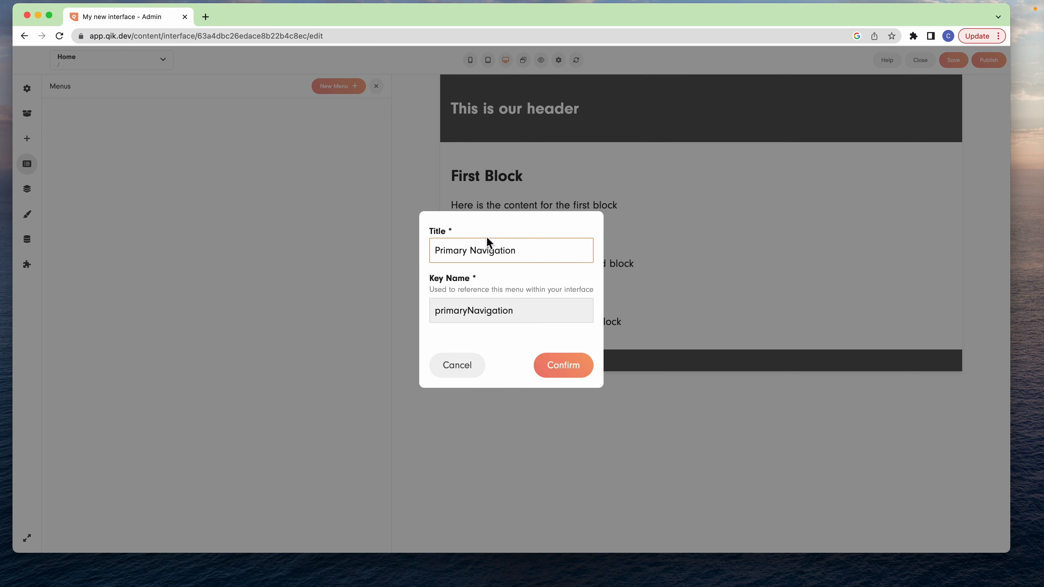
pyautogui.click(584, 367)
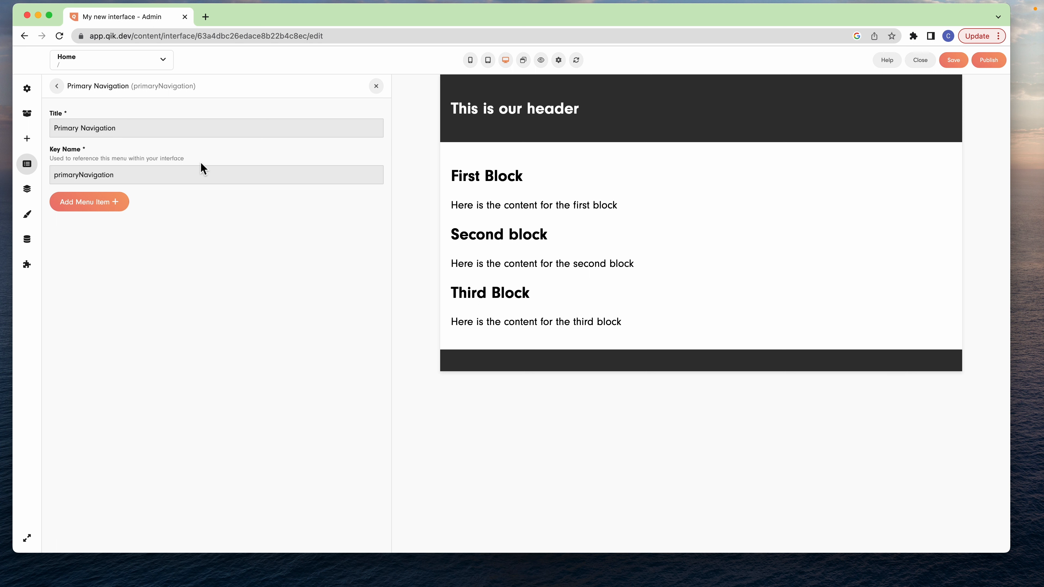
# - Add a menu item titled "Home" to the Primary Navigation menu as an internal route to the Home page
pyautogui.click(110, 203)
pyautogui.write('Home')
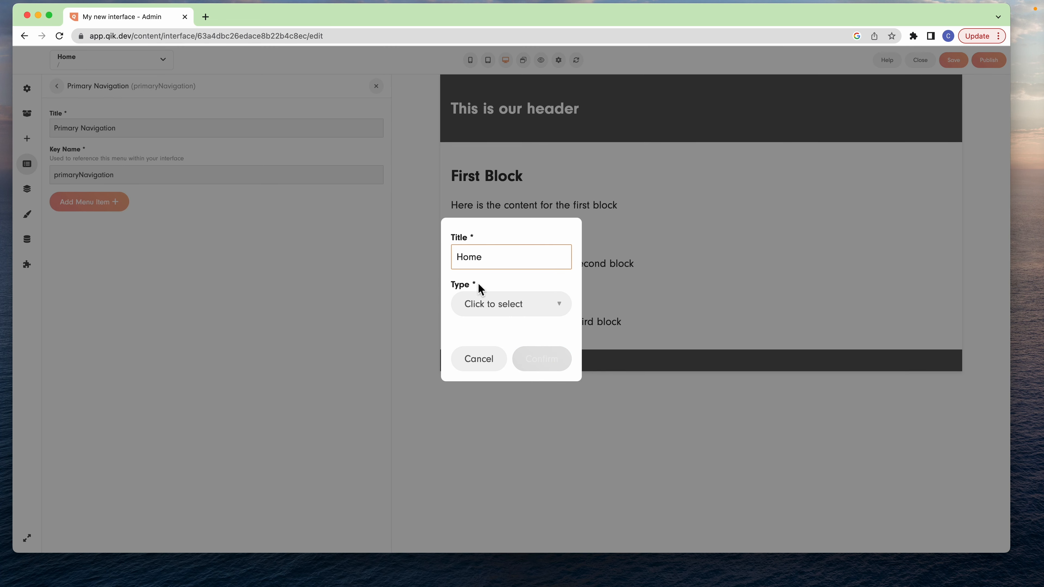
pyautogui.click(508, 304)
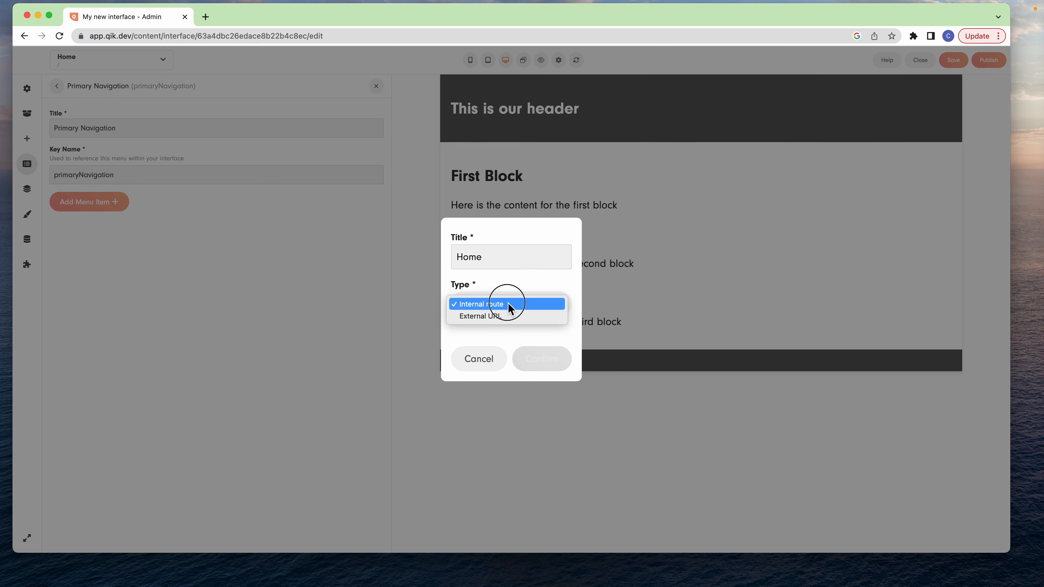
pyautogui.click(508, 303)
pyautogui.click(509, 328)
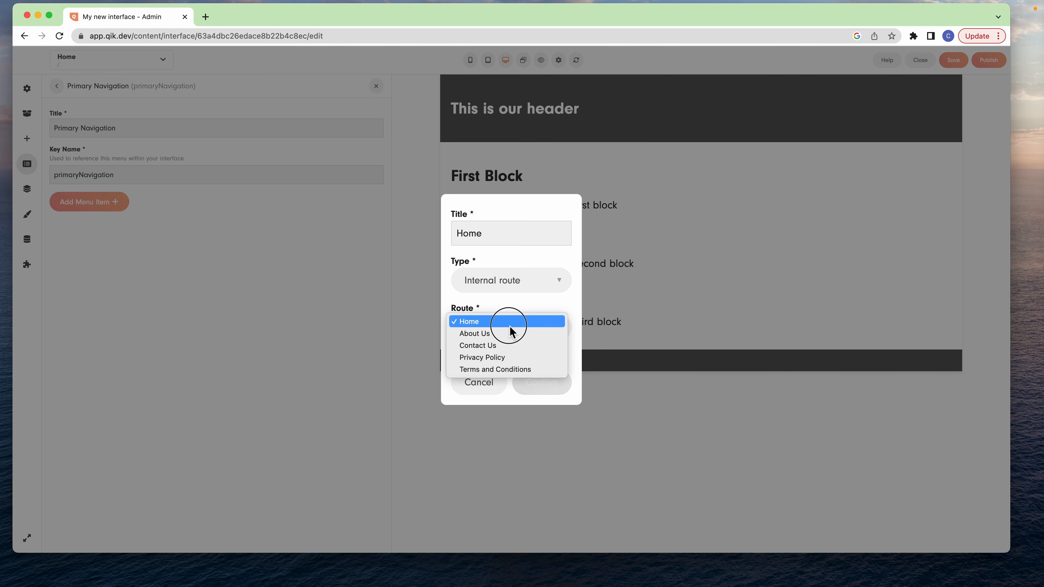
pyautogui.click(510, 327)
pyautogui.click(553, 380)
# - Add a menu item titled "About" as an internal route to the About Us page
pyautogui.click(99, 227)
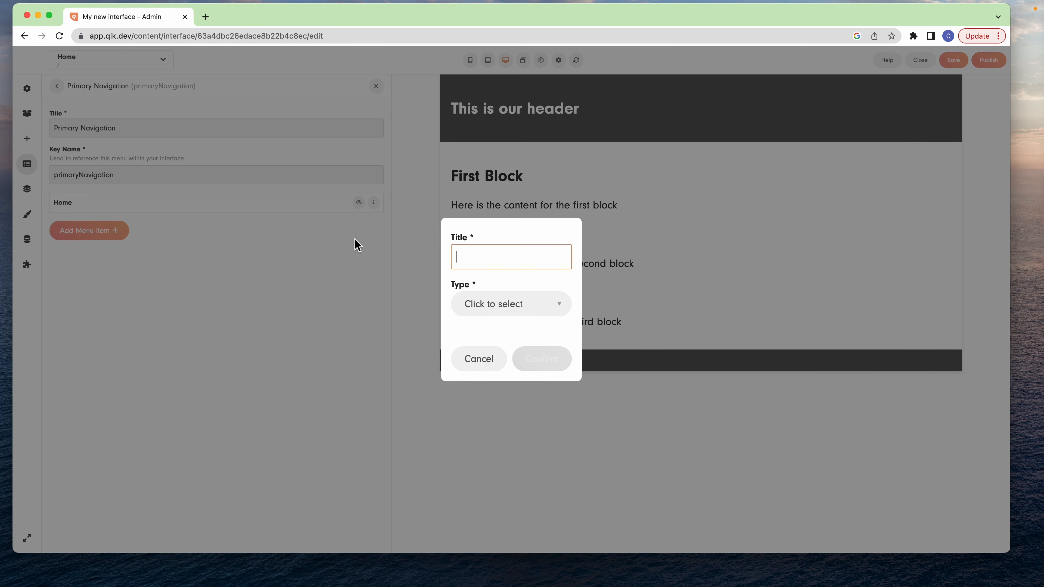
pyautogui.write('About')
pyautogui.click(493, 304)
pyautogui.click(494, 301)
pyautogui.click(492, 327)
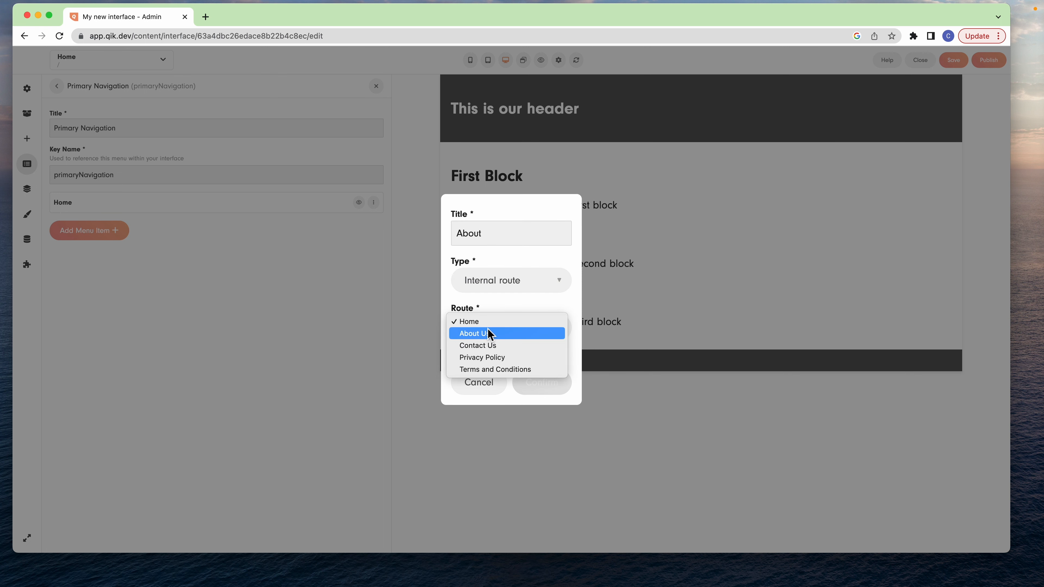
pyautogui.click(490, 335)
pyautogui.click(534, 381)
# - Add a menu item titled "Contact" as an internal route to the Contact Us page
pyautogui.click(104, 255)
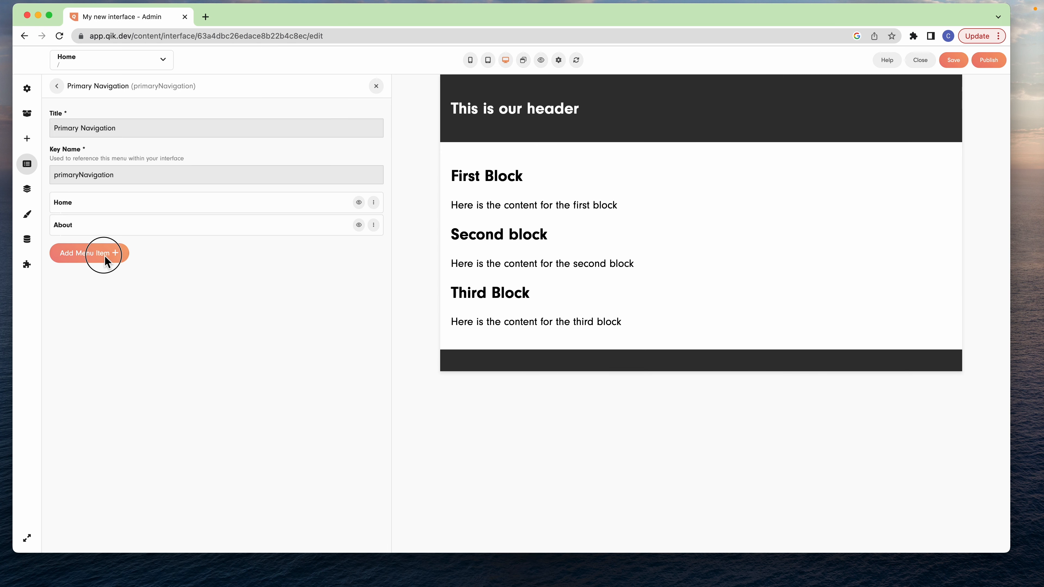
pyautogui.write('Contact')
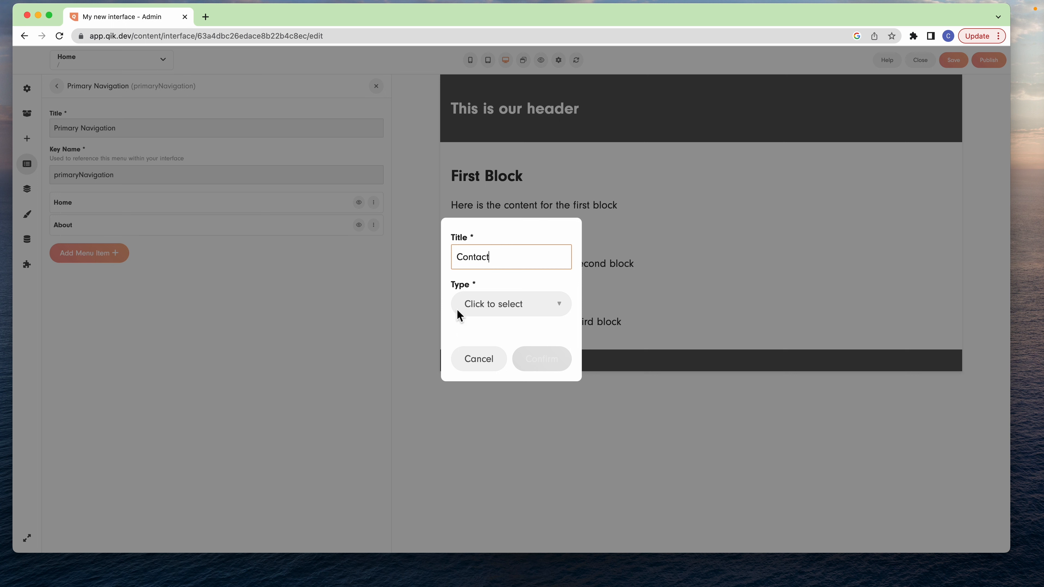
pyautogui.click(461, 311)
pyautogui.click(496, 311)
pyautogui.click(497, 323)
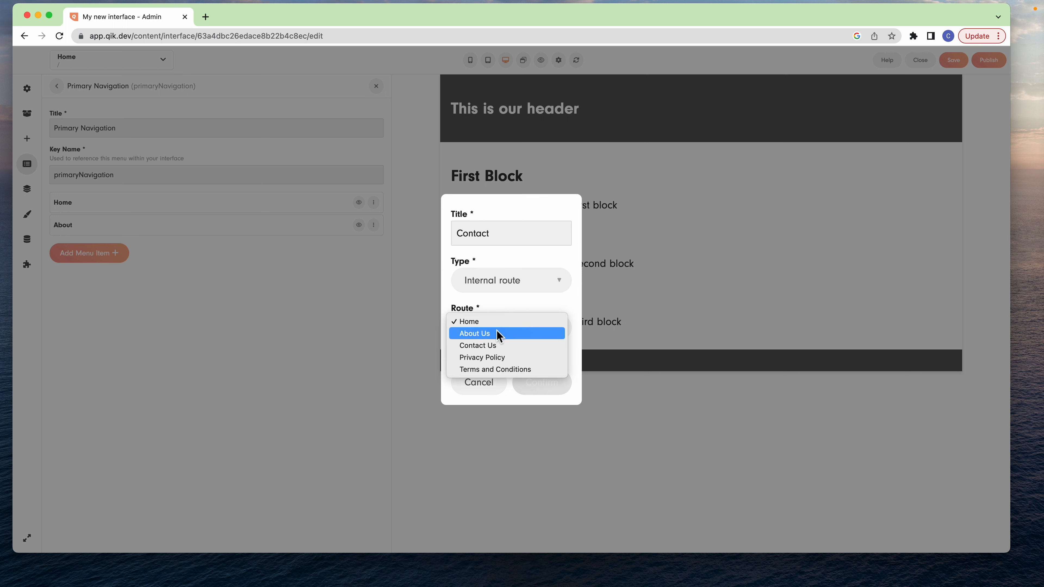
pyautogui.click(496, 345)
pyautogui.click(547, 381)
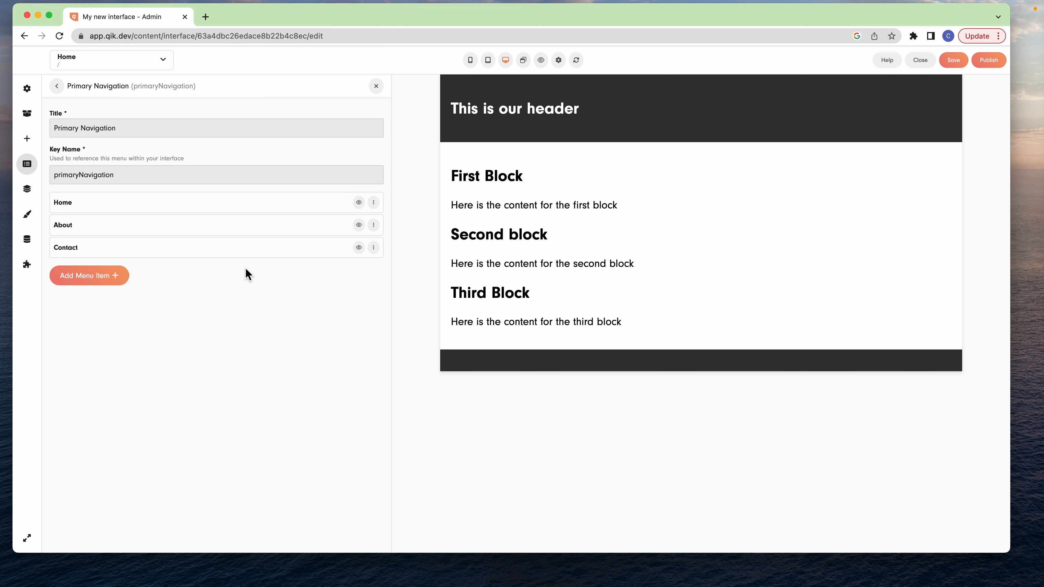
# - Insert a Horizontal Menu block into the page header and set its menu to Primary Navigation
pyautogui.click(27, 117)
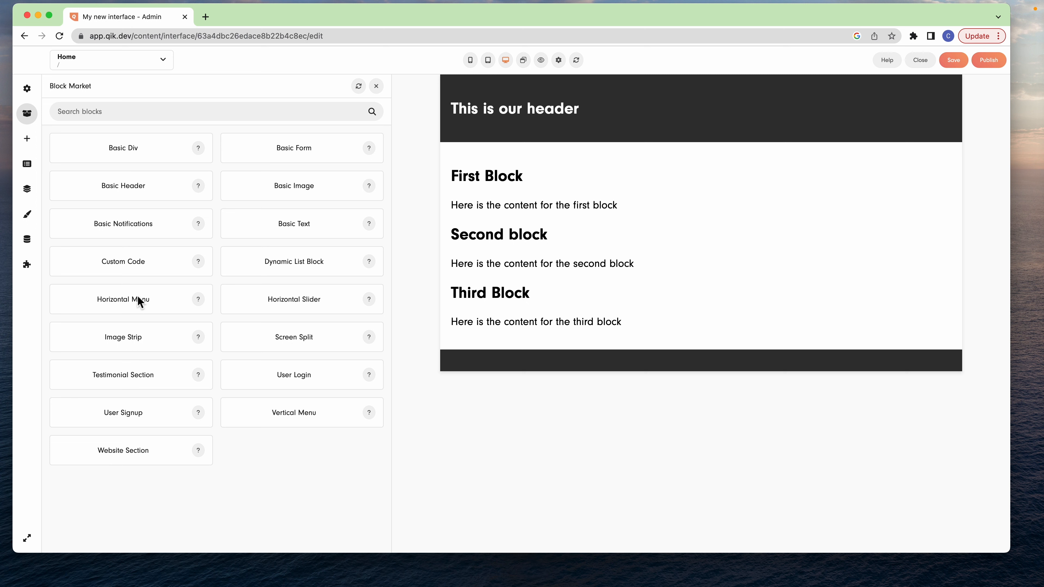
pyautogui.moveTo(134, 302); pyautogui.dragTo(677, 202)
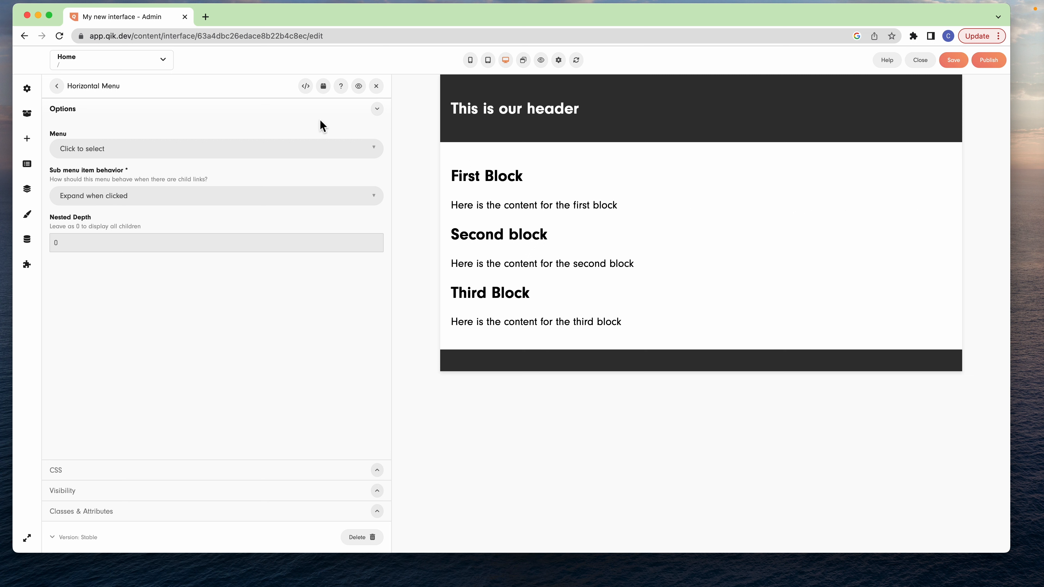
pyautogui.click(123, 149)
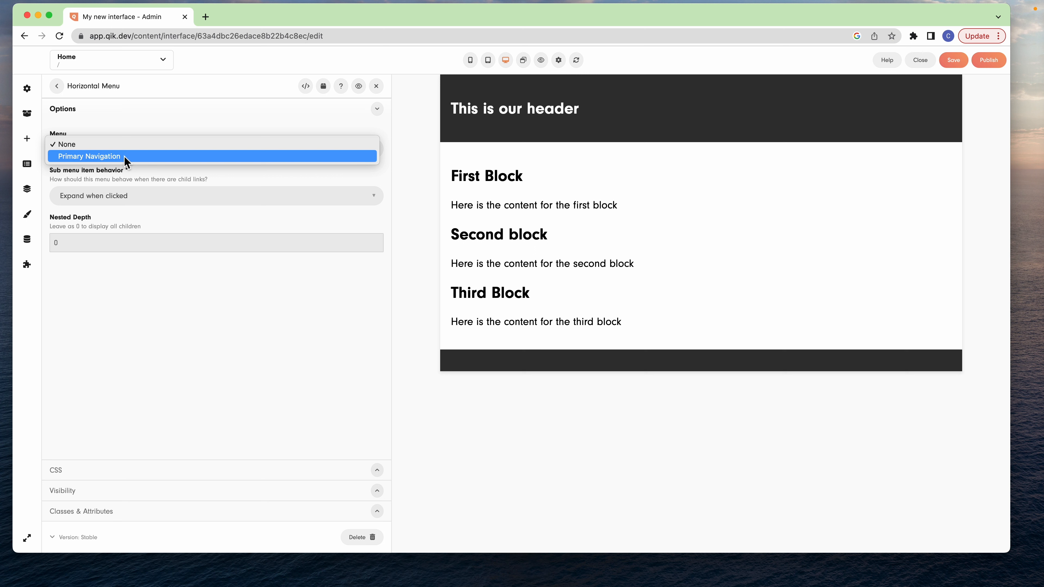
pyautogui.click(124, 156)
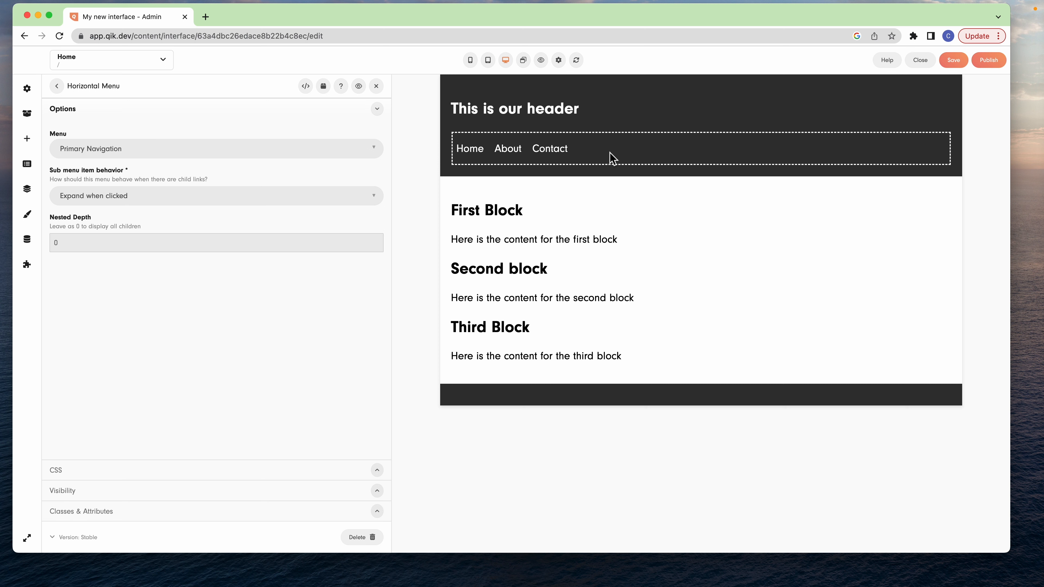
# - Nest the About item under Home in the Primary Navigation menu and open the Home submenu in the header preview
pyautogui.click(26, 164)
pyautogui.moveTo(84, 227)
pyautogui.mouseDown()
pyautogui.moveTo(88, 210)
pyautogui.moveTo(103, 225)
pyautogui.mouseUp()
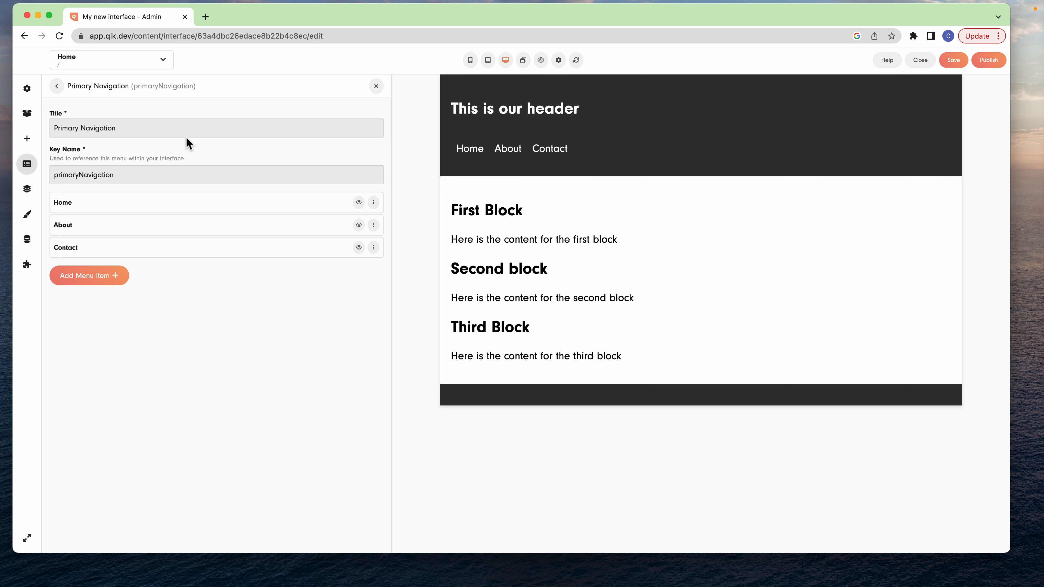
pyautogui.moveTo(108, 234); pyautogui.dragTo(77, 205)
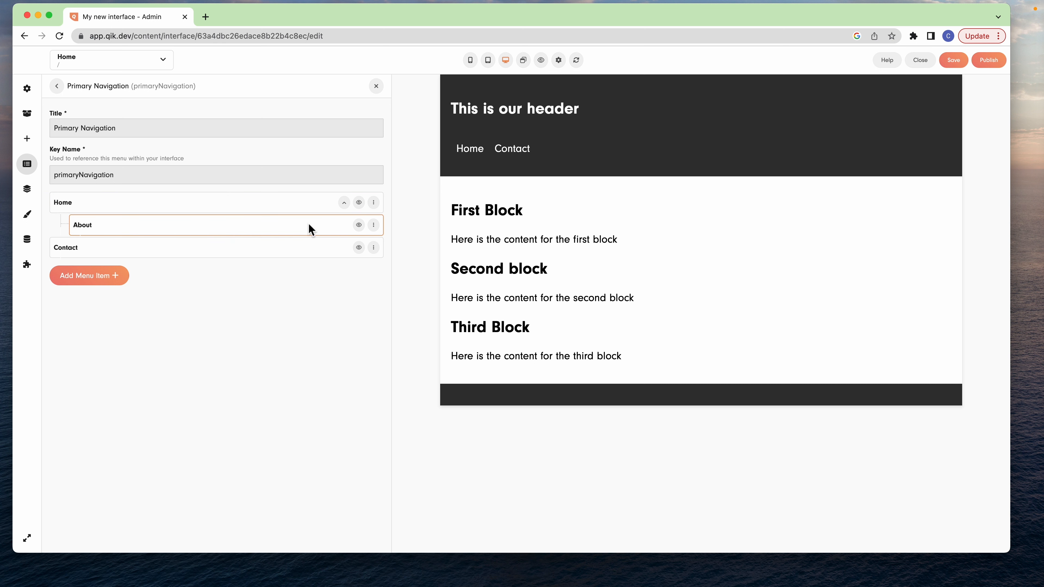
pyautogui.moveTo(478, 150)
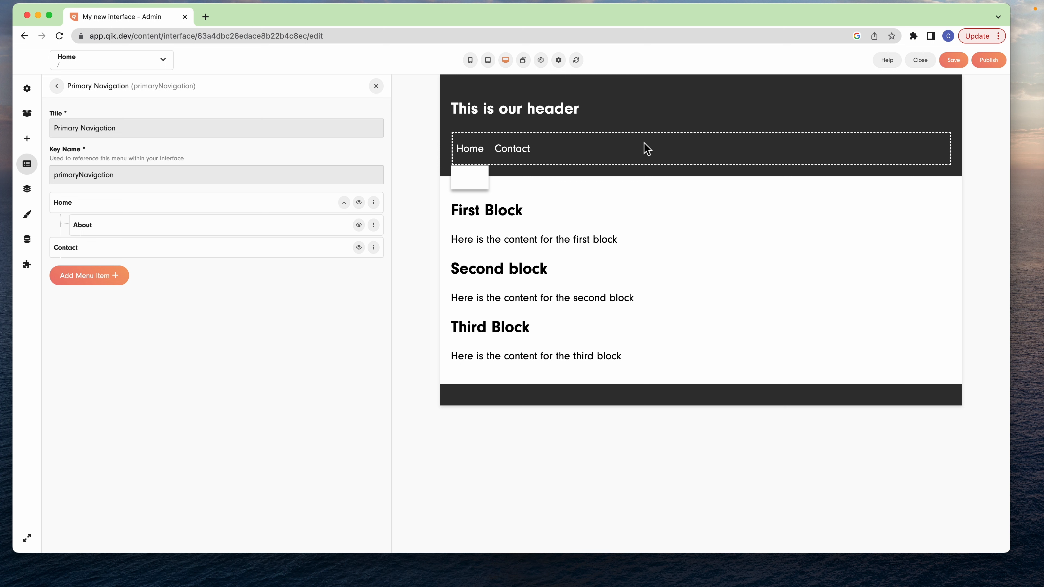
pyautogui.click(483, 139)
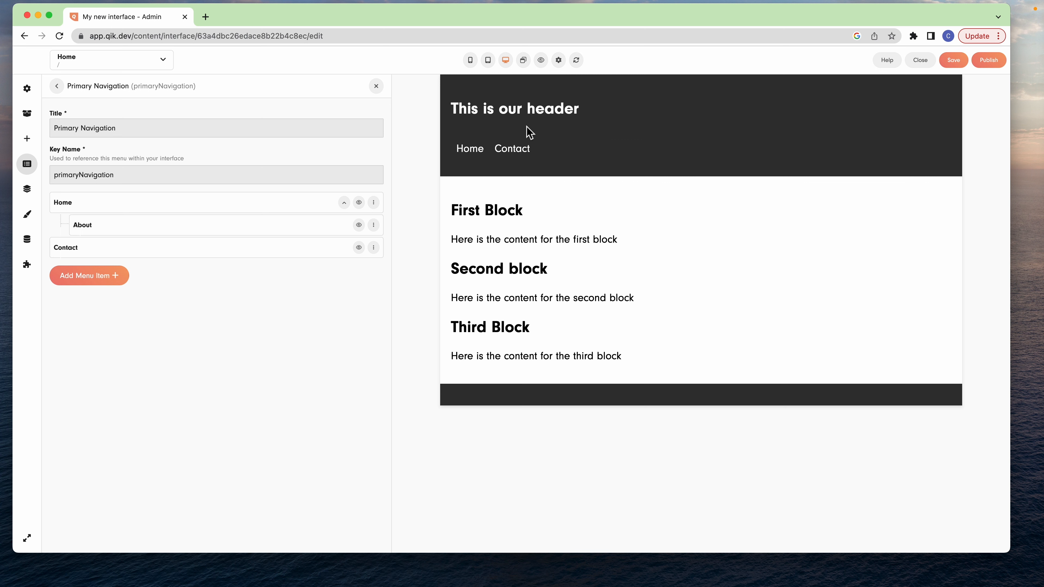
# - Set the link color in the Post SCSS "a" rule to $color and check the Home submenu in the preview
pyautogui.click(26, 214)
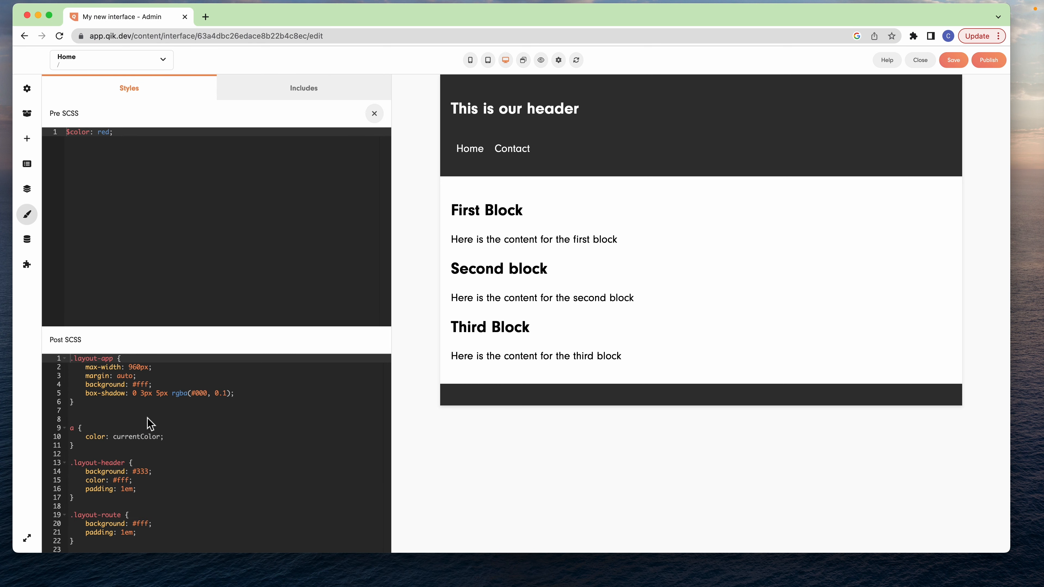
pyautogui.click(133, 437)
pyautogui.doubleClick(133, 437)
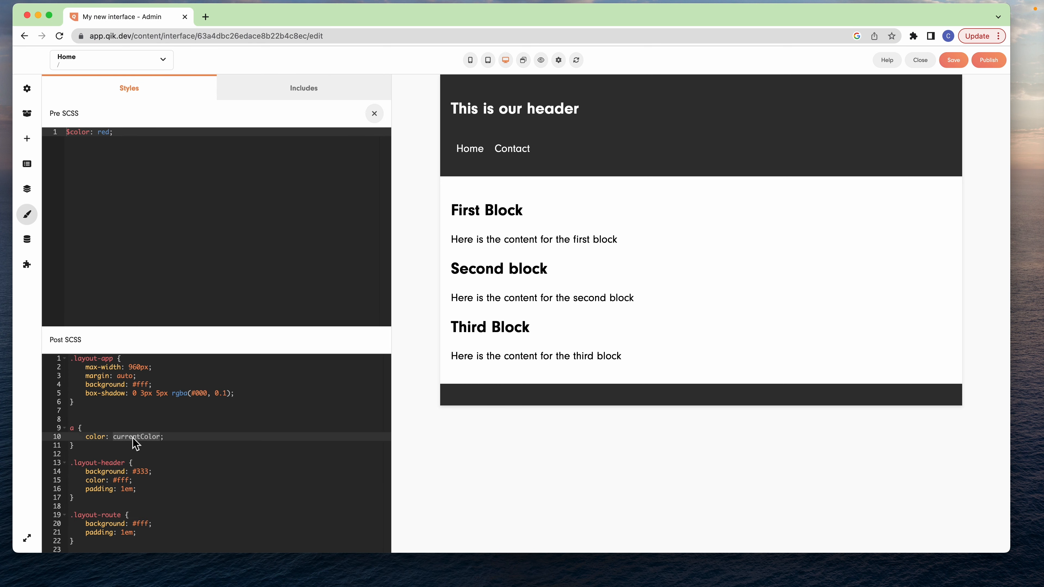
pyautogui.write('$color')
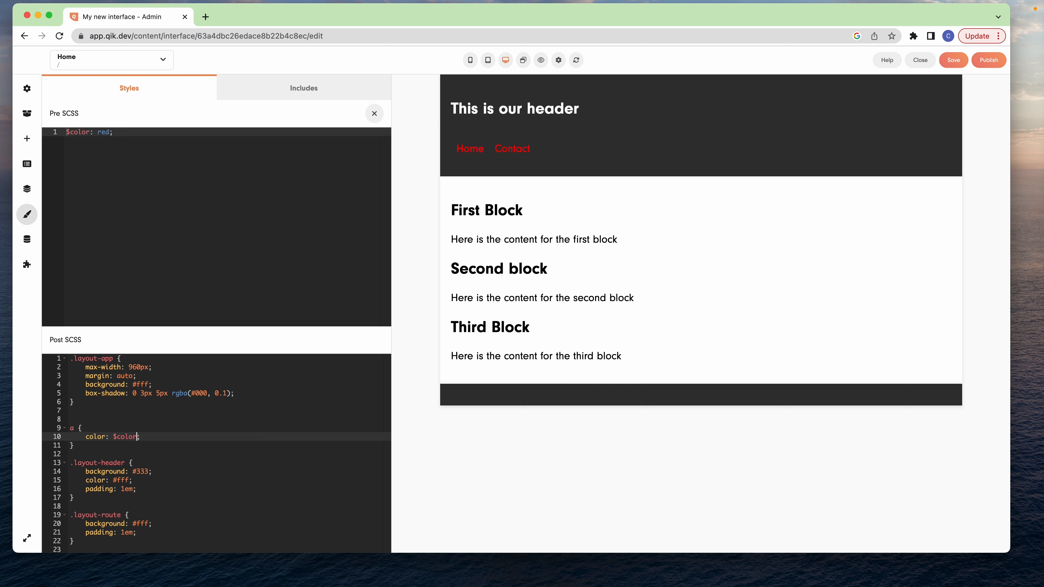
pyautogui.click(469, 150)
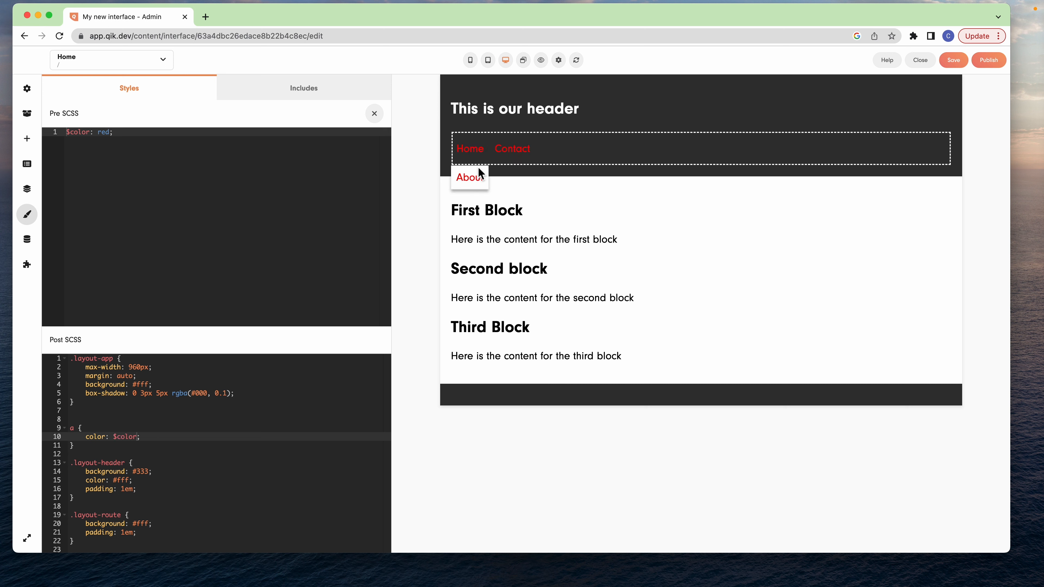
pyautogui.doubleClick(478, 154)
pyautogui.click(477, 146)
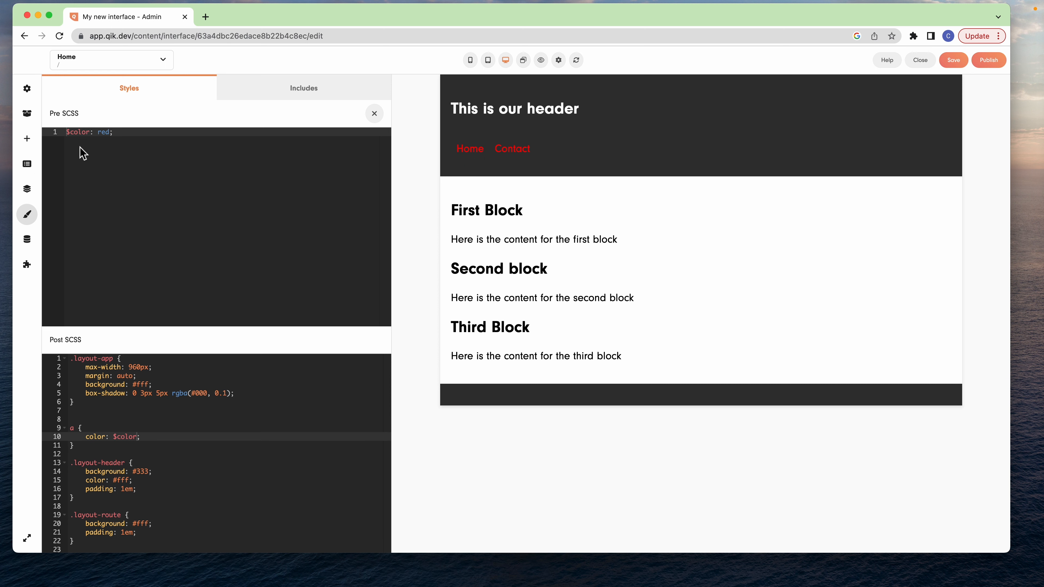
# - Return the About item to the top level of the Primary Navigation menu, between Home and Contact
pyautogui.click(27, 164)
pyautogui.moveTo(90, 226); pyautogui.dragTo(91, 251)
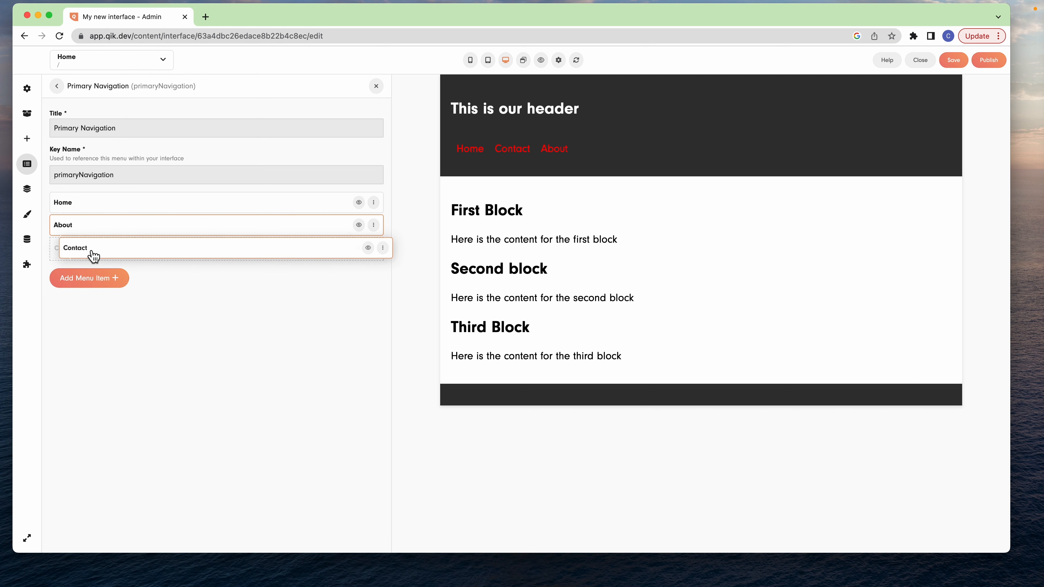
# - Test the Home, About and Contact links in the header preview, finishing on the Home page
pyautogui.click(514, 150)
pyautogui.click(546, 152)
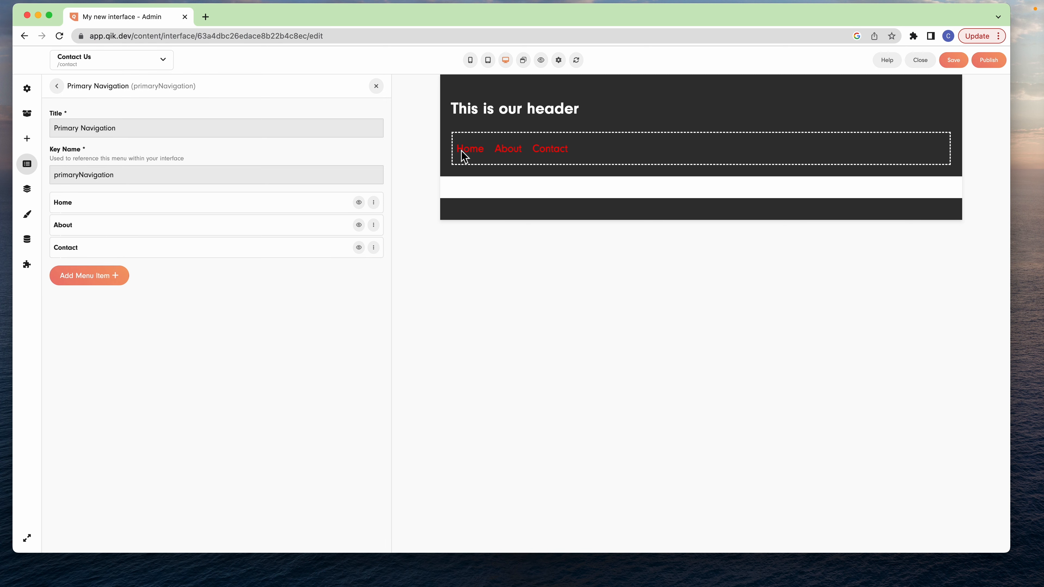
pyautogui.click(465, 152)
pyautogui.click(519, 154)
pyautogui.click(561, 155)
pyautogui.click(516, 155)
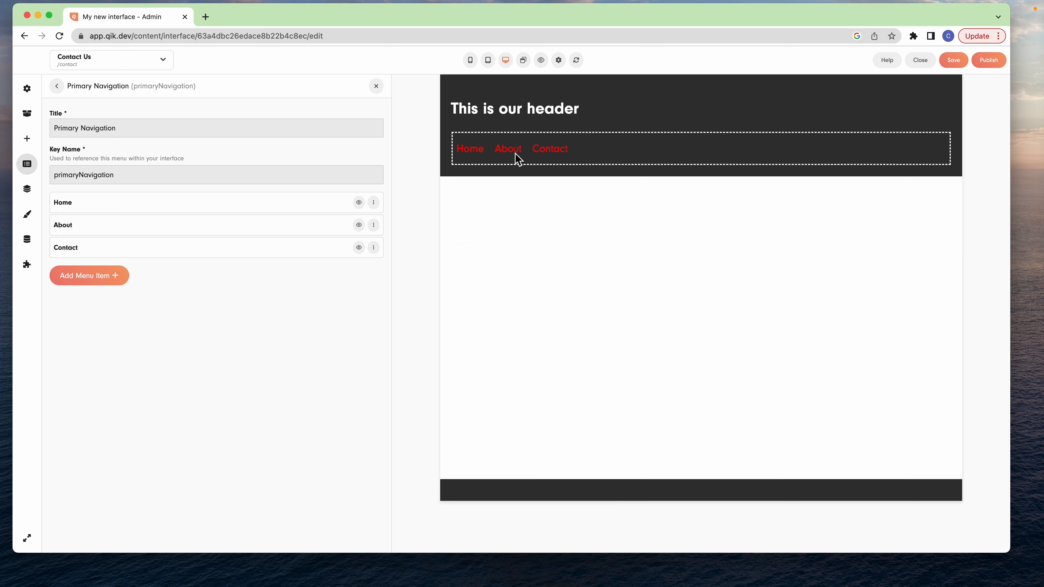
pyautogui.click(464, 153)
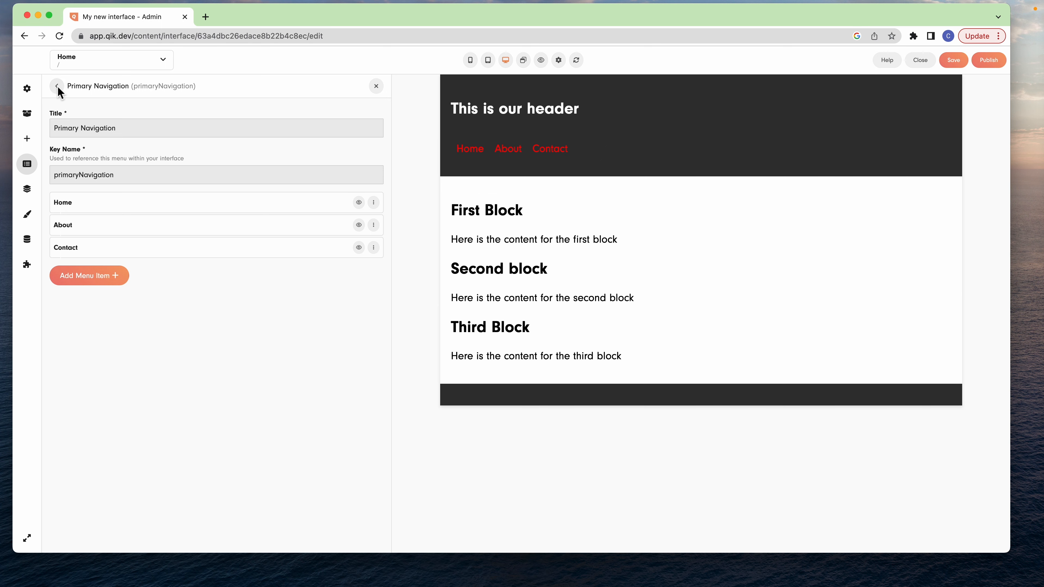
# - Create a new menu titled Social Media Links with the key name socialMediaLinks
pyautogui.click(27, 163)
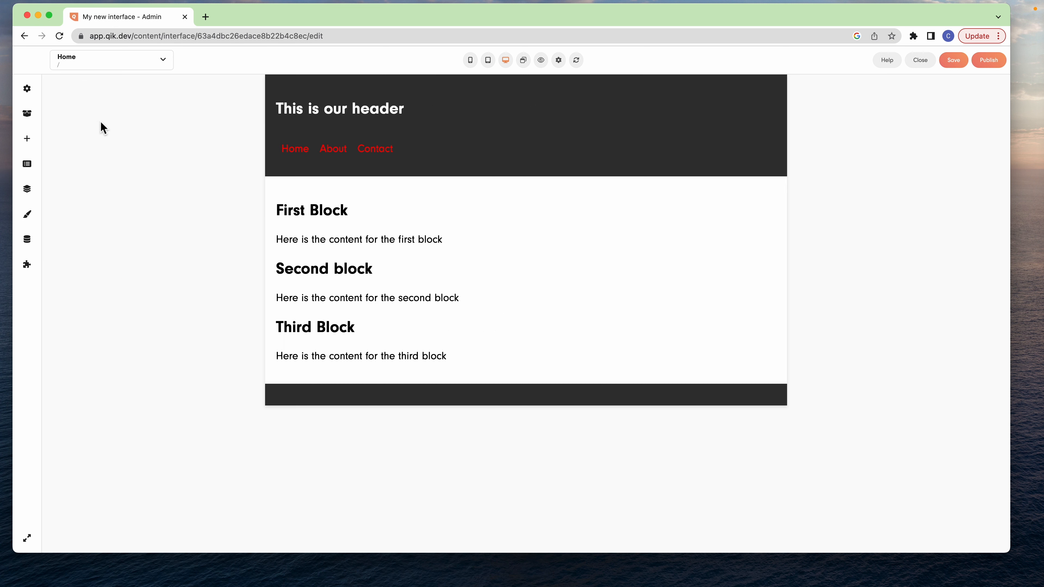
pyautogui.click(31, 162)
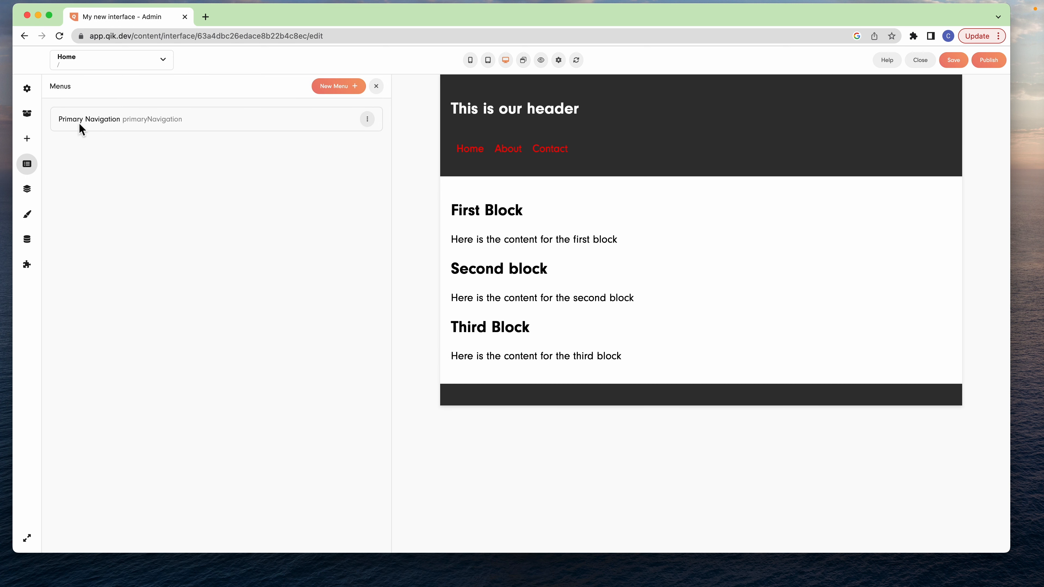
pyautogui.click(336, 85)
pyautogui.write('Social')
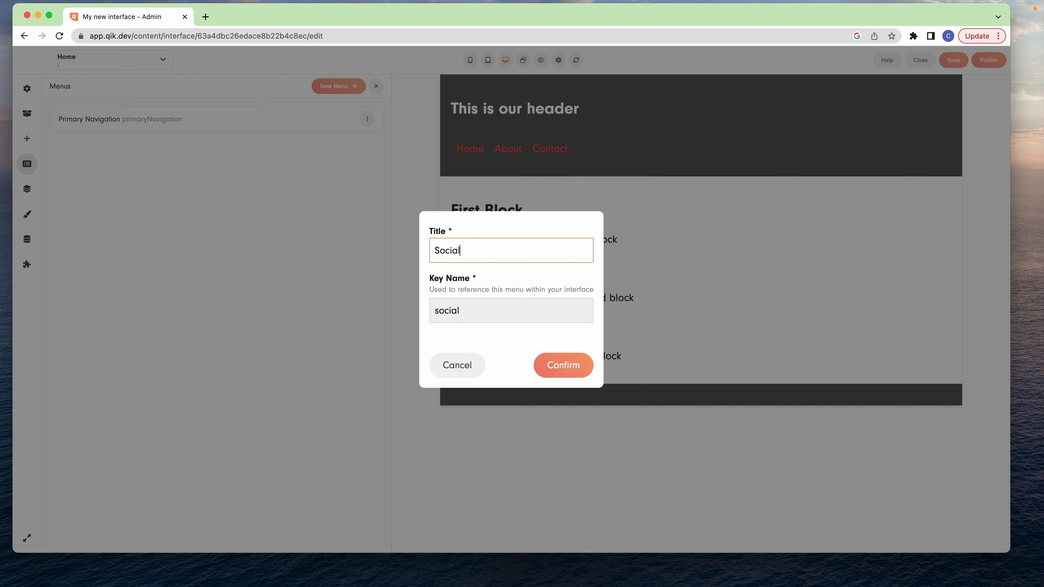
pyautogui.write(' Media Links')
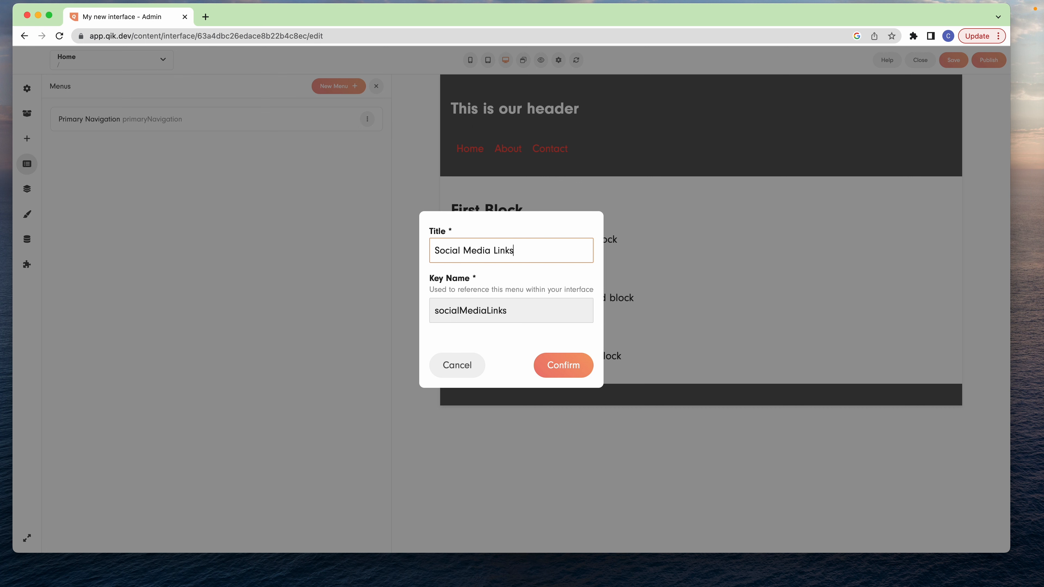
pyautogui.click(570, 362)
pyautogui.click(116, 202)
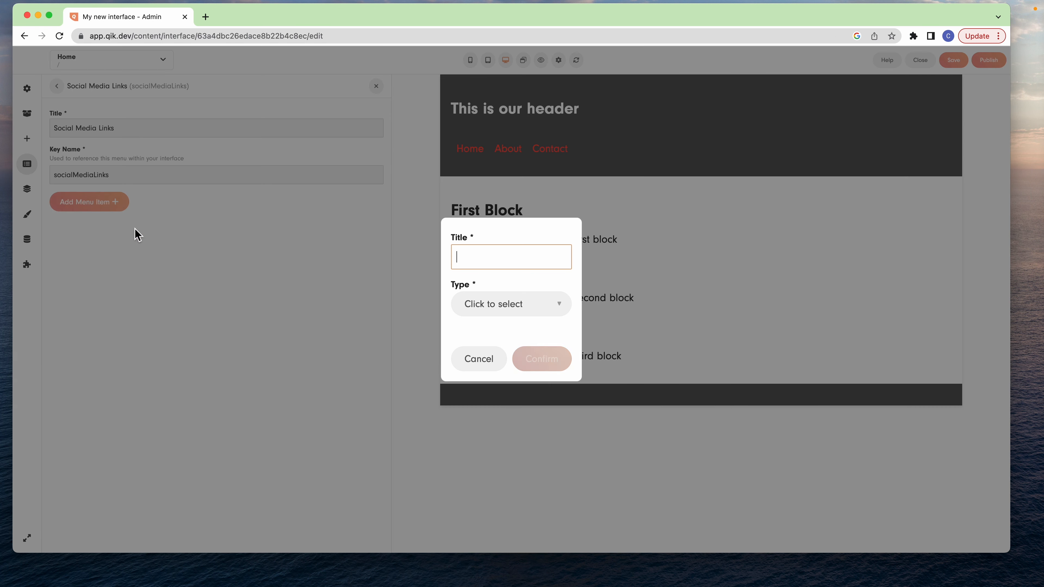
pyautogui.write('Faceboo')
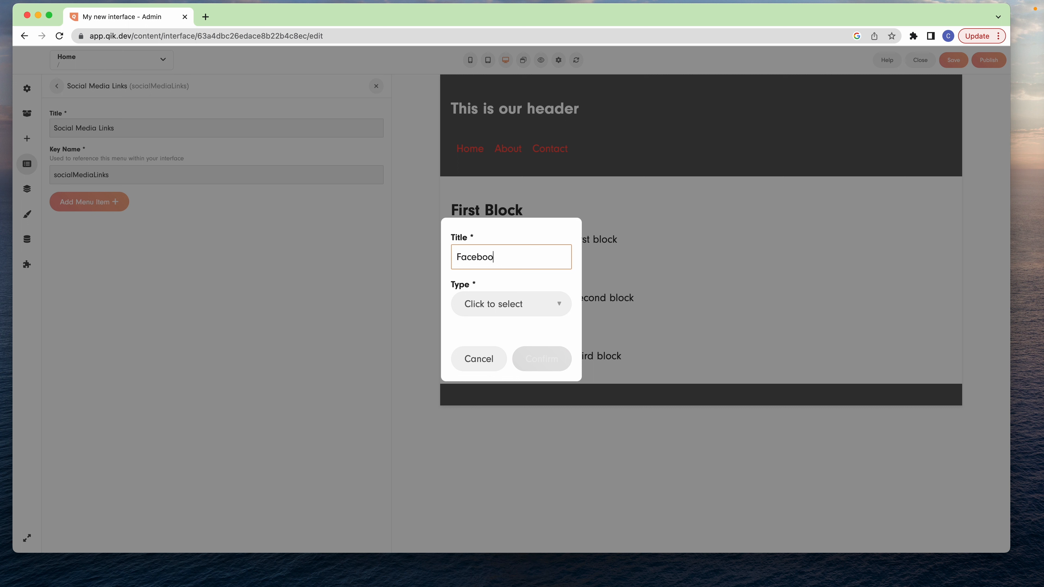
pyautogui.write('k')
pyautogui.click(566, 312)
pyautogui.click(533, 315)
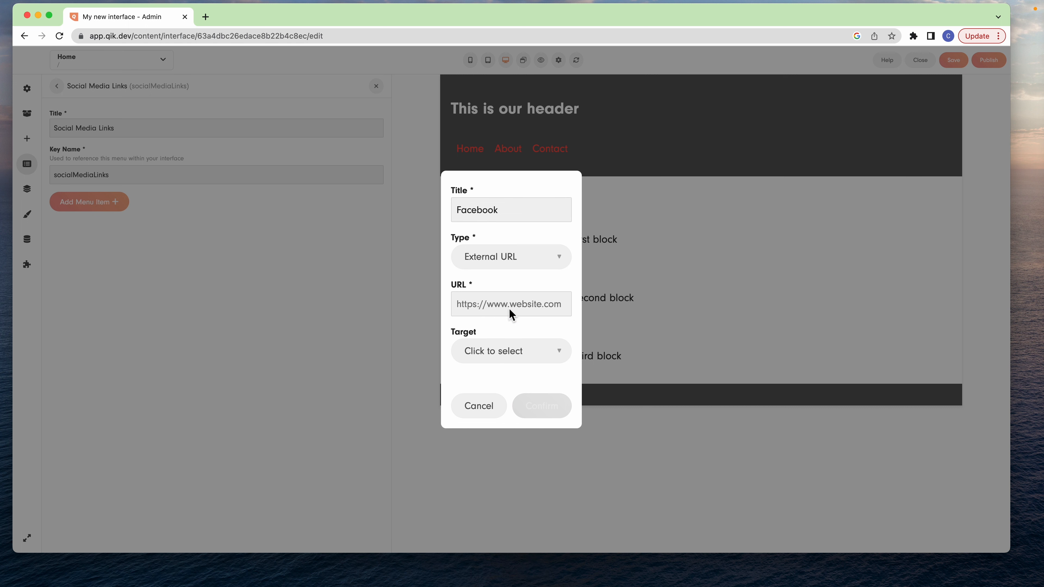
pyautogui.click(509, 309)
pyautogui.write('https://www.,')
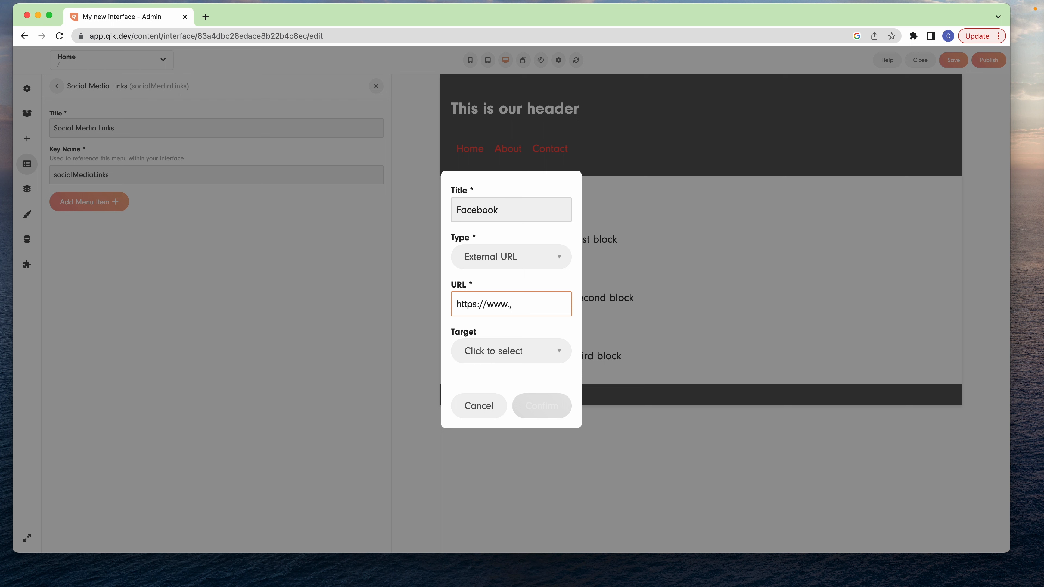
pyautogui.press('BackSpace')
pyautogui.write('facebook.com')
pyautogui.click(530, 352)
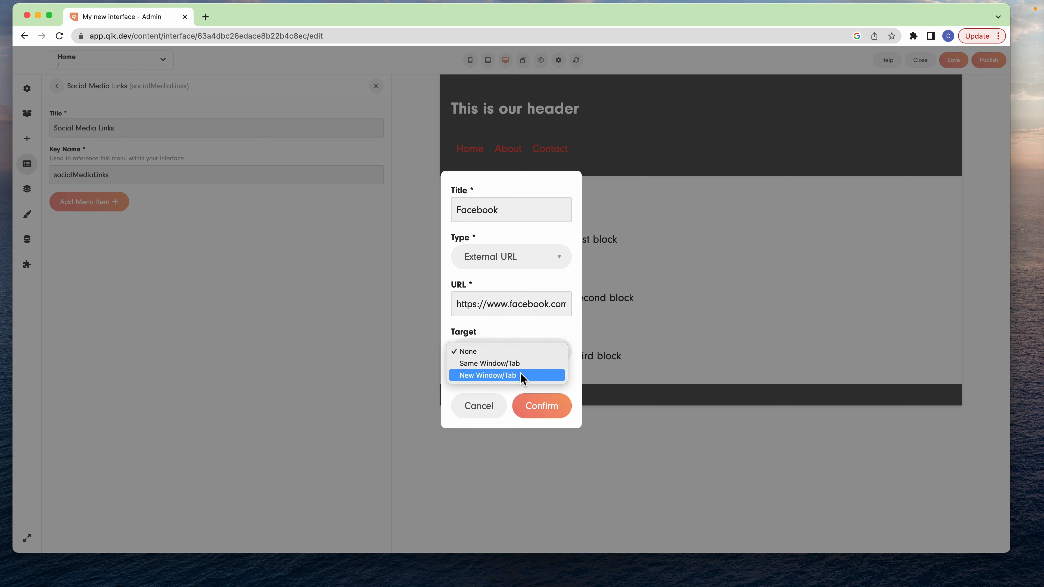
pyautogui.click(545, 380)
pyautogui.click(545, 407)
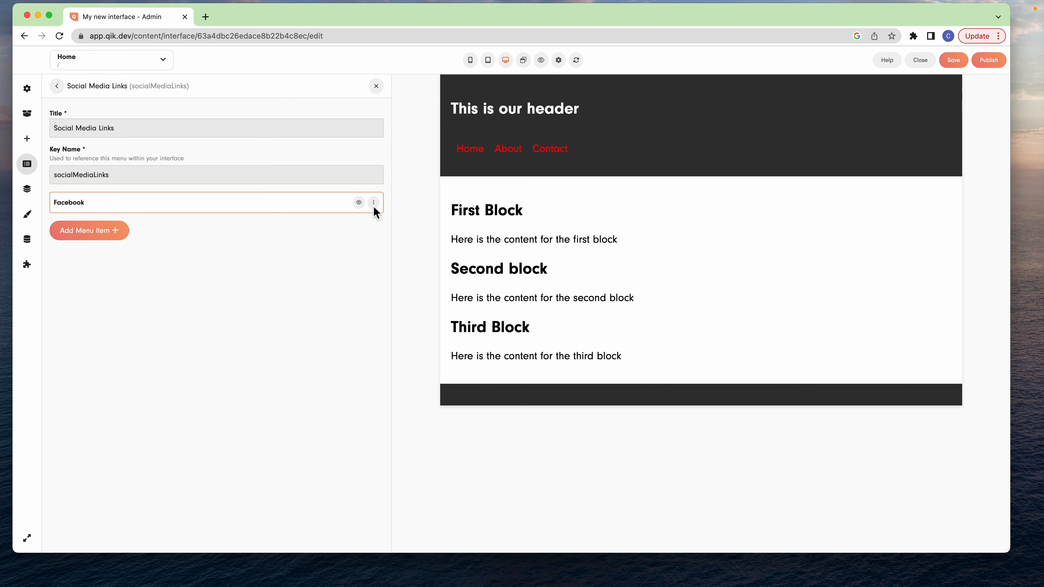
# - Duplicate the Facebook menu item three times to get four items in the Social Media Links menu
pyautogui.click(374, 202)
pyautogui.click(400, 242)
pyautogui.click(374, 225)
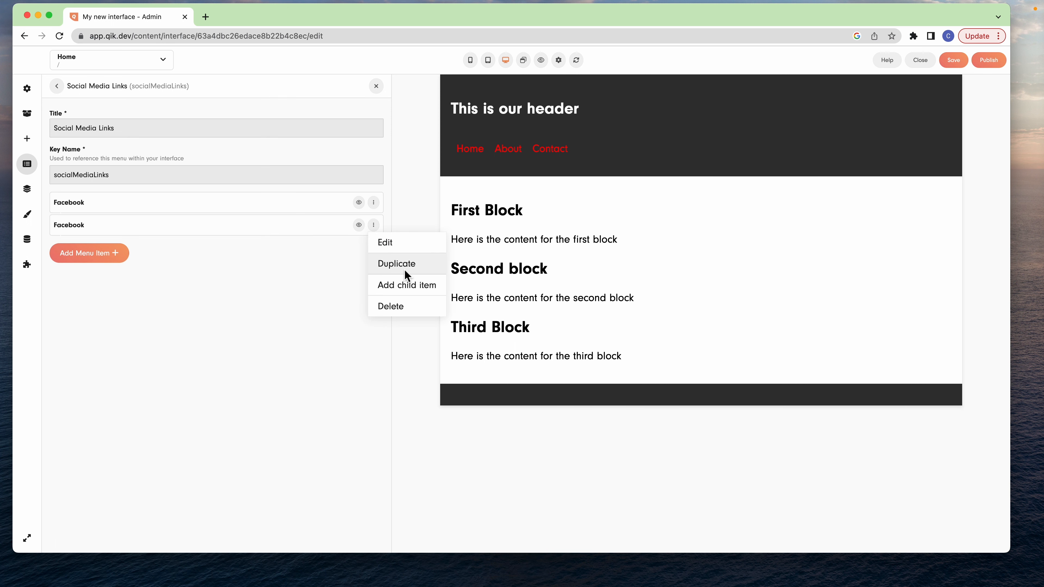
pyautogui.click(405, 267)
pyautogui.click(373, 248)
pyautogui.click(401, 283)
# - Retitle the second Facebook item in the Social Media Links menu as Twitter
pyautogui.click(307, 232)
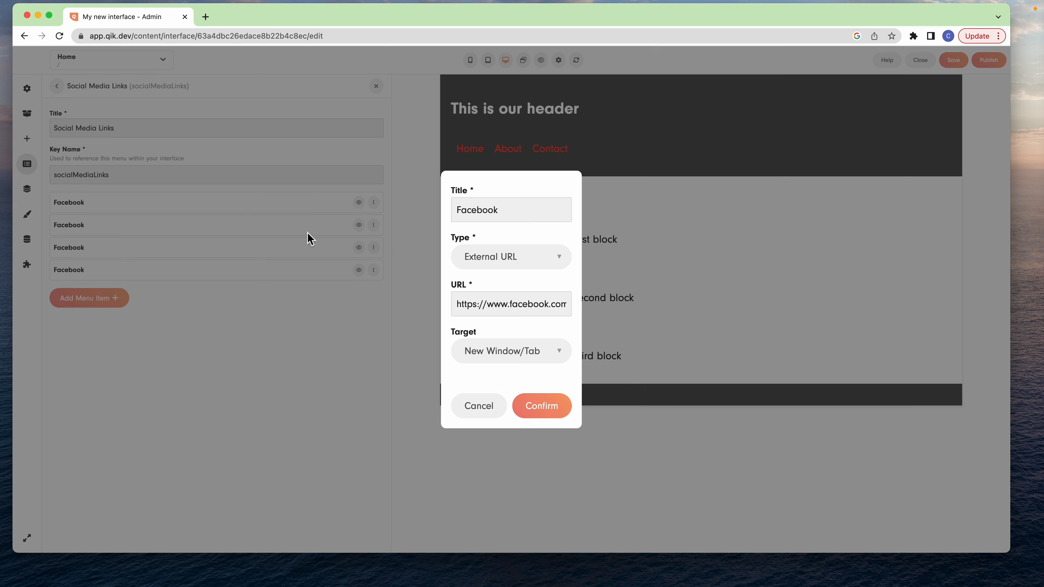
pyautogui.doubleClick(496, 210)
pyautogui.write('Twitter')
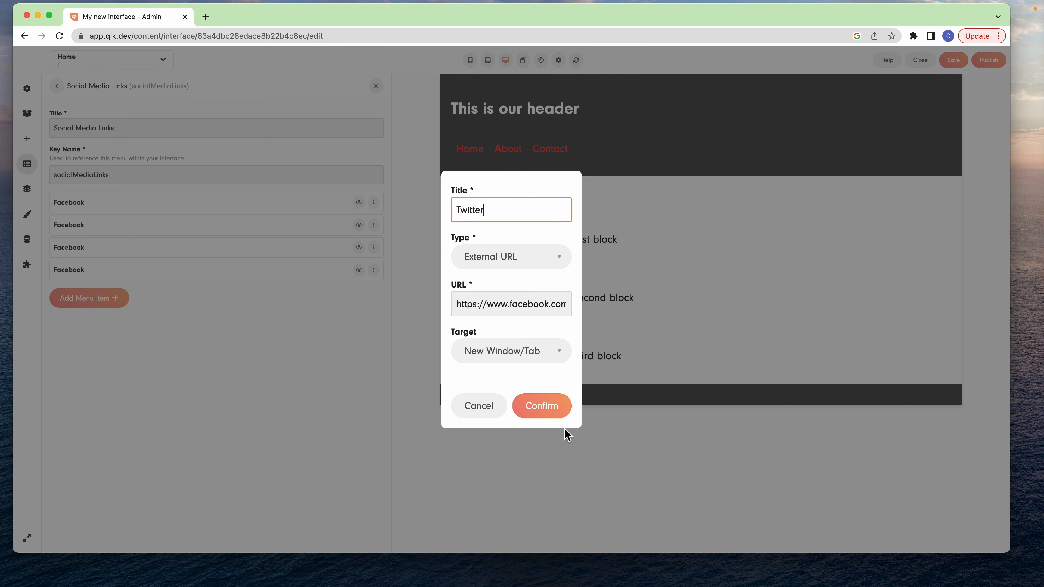
pyautogui.click(541, 405)
# - Retitle the third item in the Social Media Links menu as Instagram
pyautogui.click(286, 248)
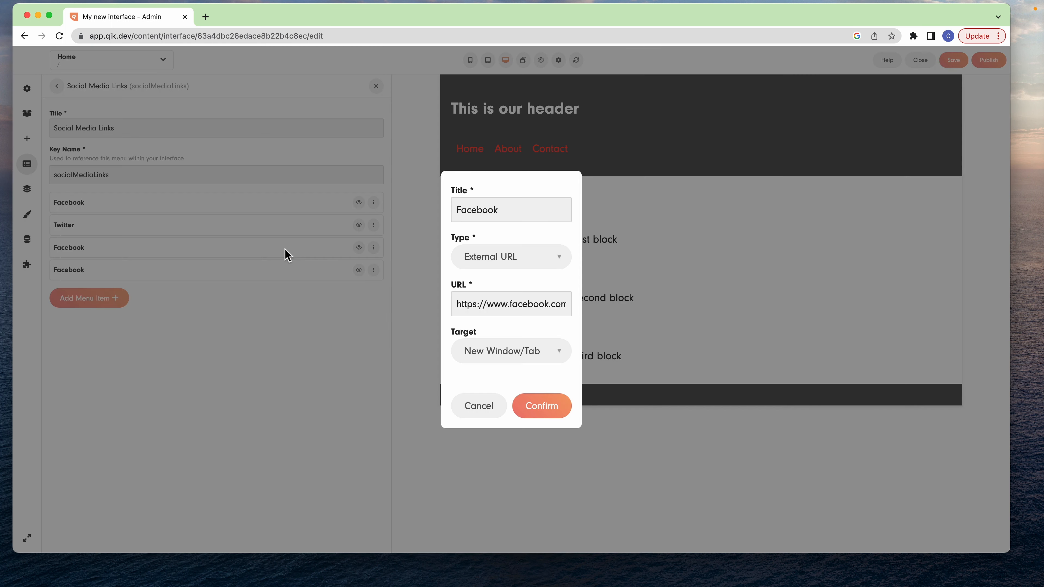
pyautogui.click(497, 201)
pyautogui.doubleClick(506, 214)
pyautogui.write('Instagram')
pyautogui.click(565, 405)
# - Retitle the fourth item in the Social Media Links menu as Linkedin
pyautogui.click(268, 269)
pyautogui.doubleClick(561, 216)
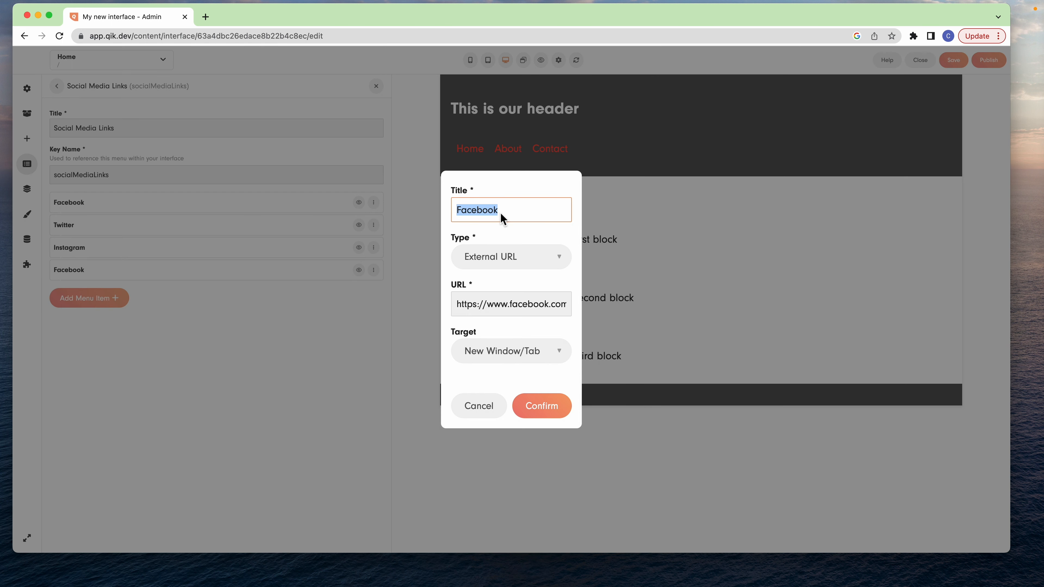
pyautogui.write('Linkedin')
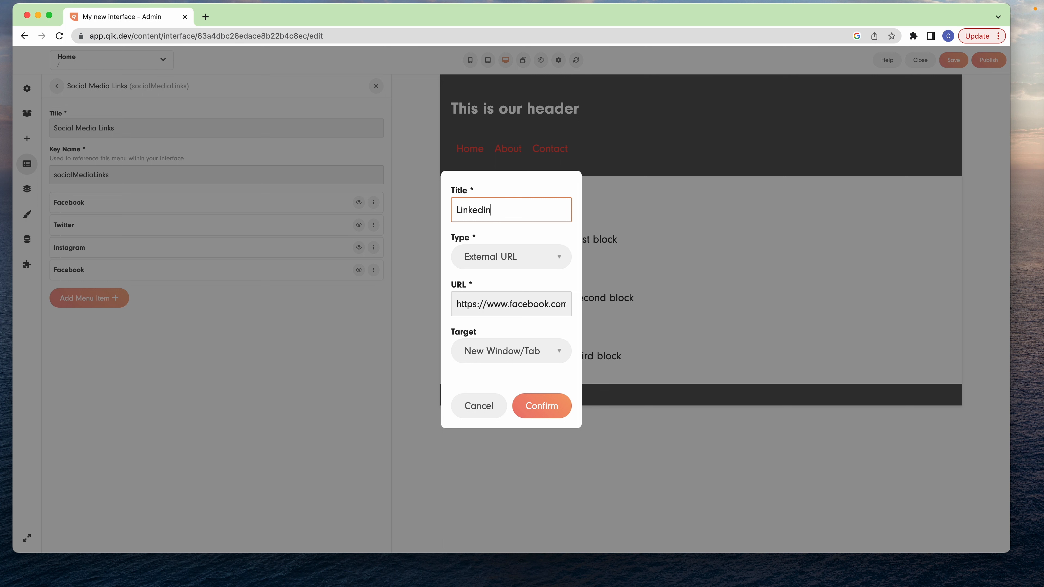
pyautogui.click(549, 408)
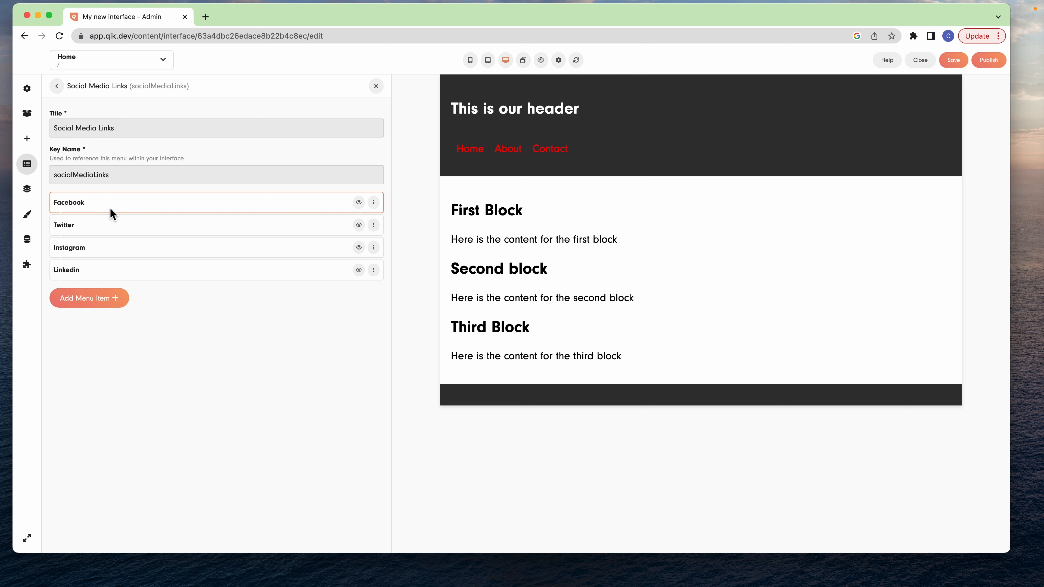
# - Add a Vertical Menu block to the dark footer and set its menu to Social Media Links
pyautogui.click(31, 116)
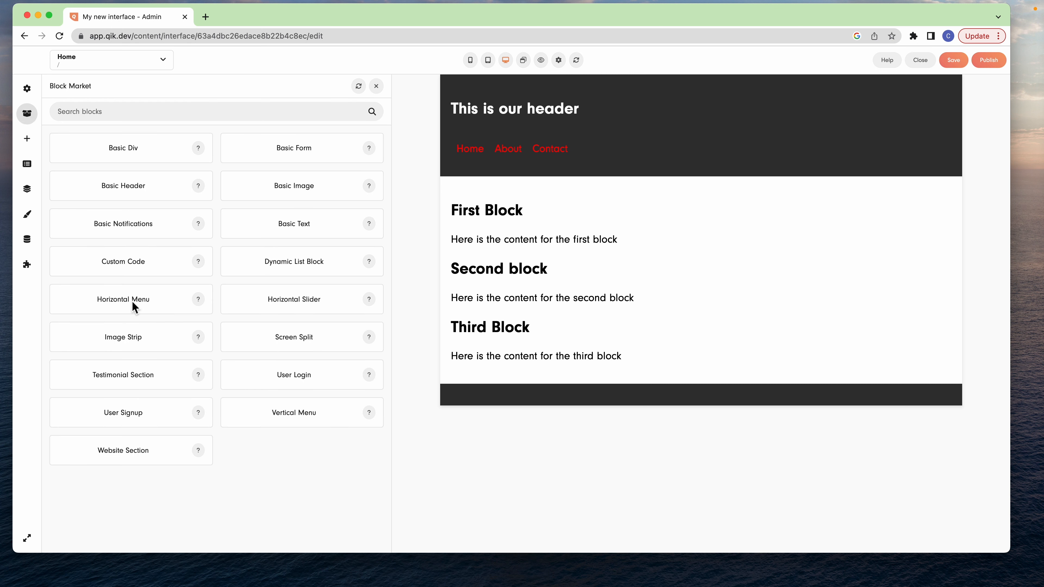
pyautogui.moveTo(316, 415); pyautogui.dragTo(618, 436)
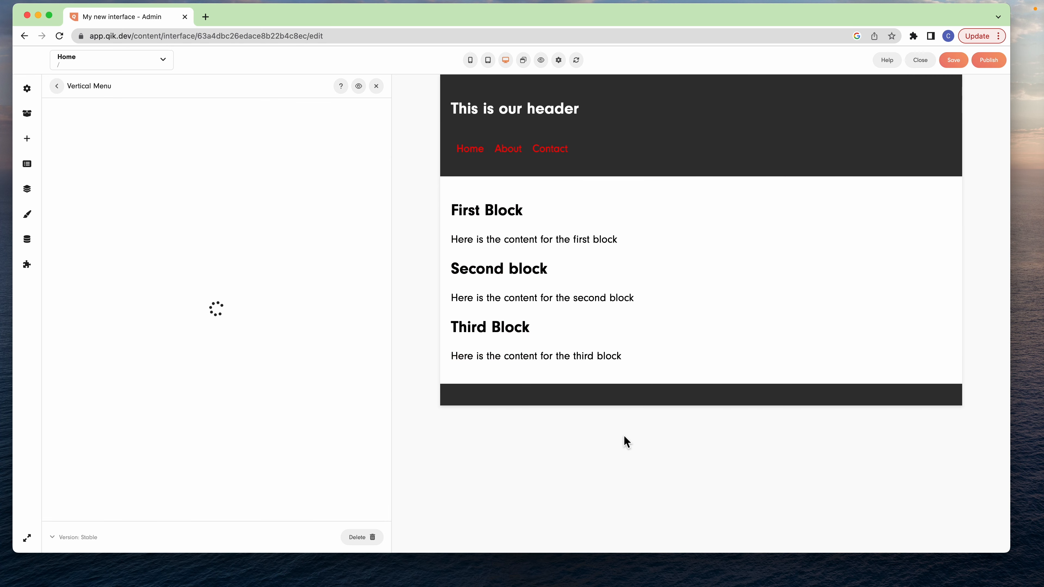
pyautogui.click(186, 149)
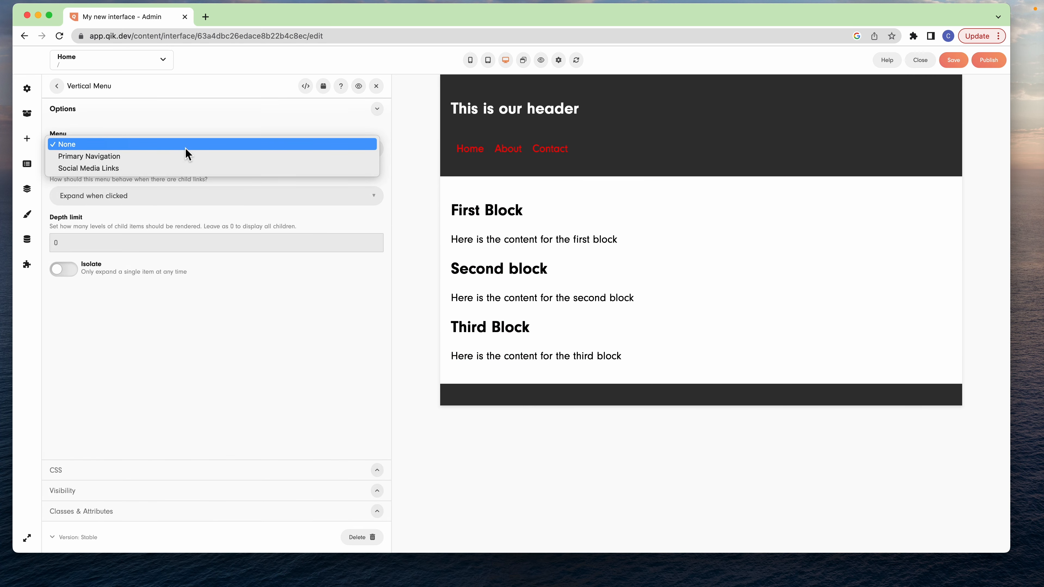
pyautogui.click(173, 169)
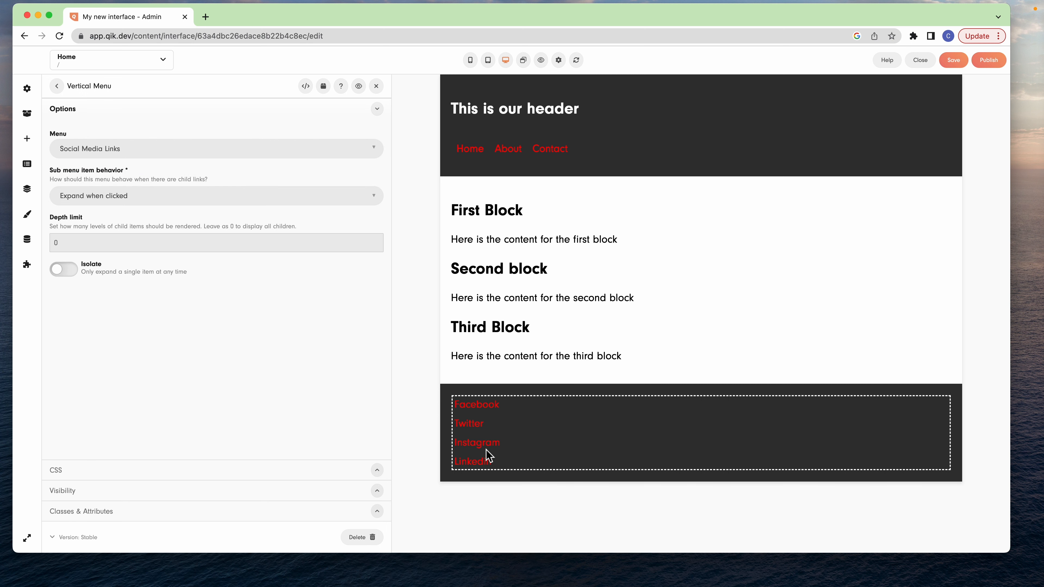
# - Try Primary Navigation as the footer Vertical Menu's source and switch it back to Social Media Links
pyautogui.click(132, 154)
pyautogui.click(131, 134)
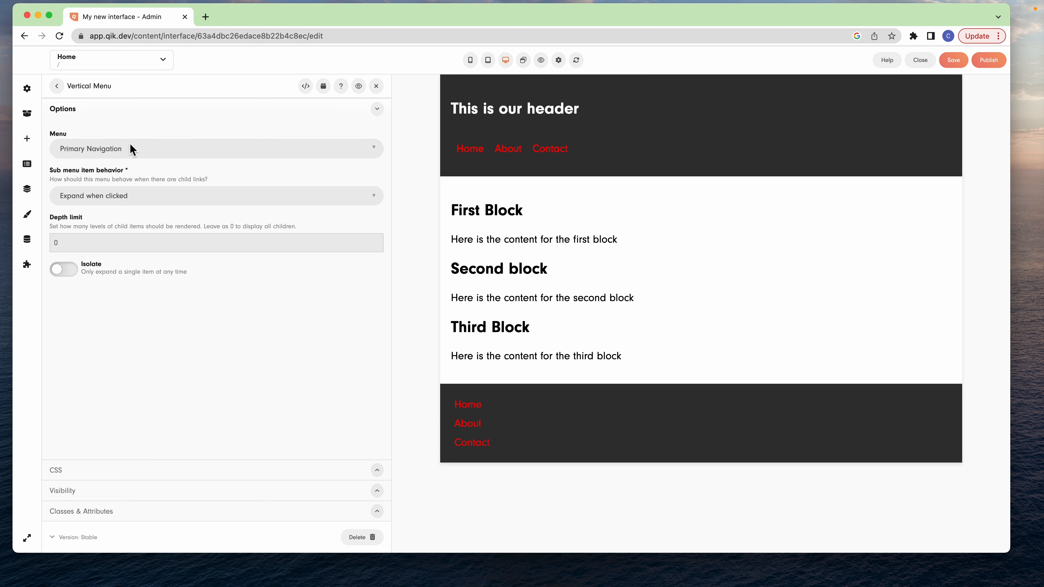
pyautogui.click(130, 148)
pyautogui.click(122, 157)
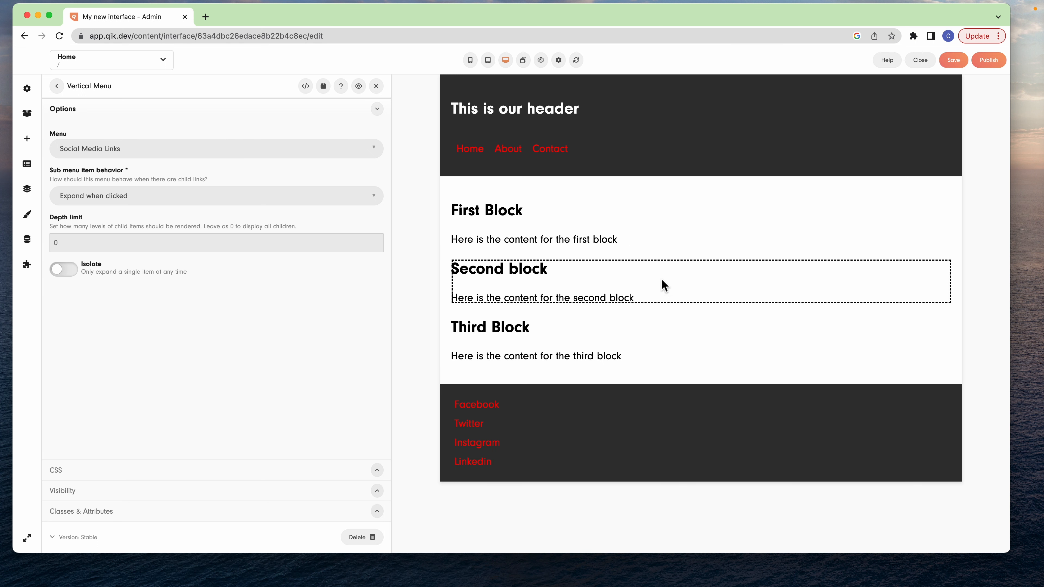
# - View the list of all menus and add a Custom Code block to the page body above First Block
pyautogui.click(27, 167)
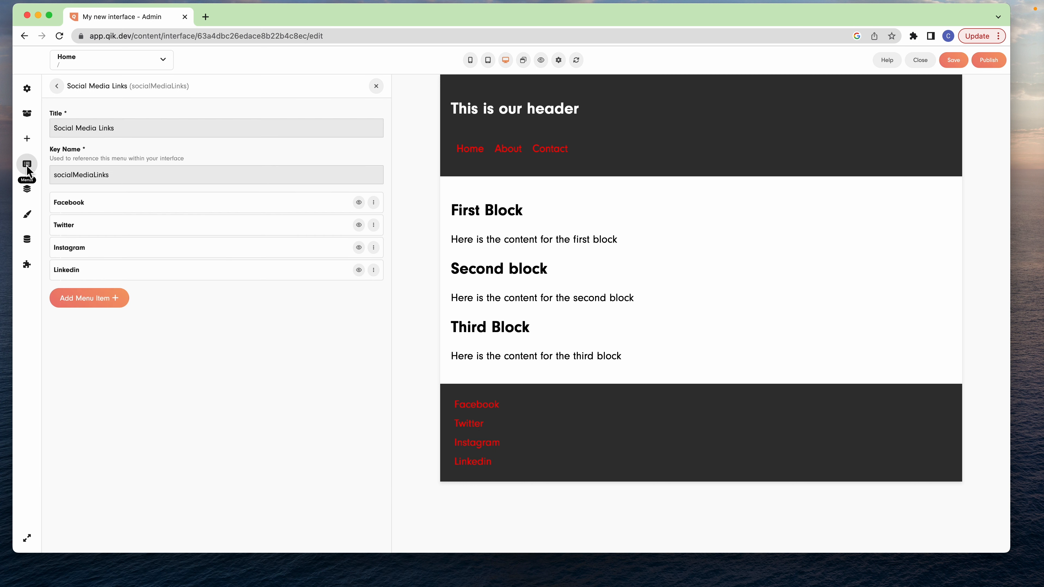
pyautogui.click(58, 85)
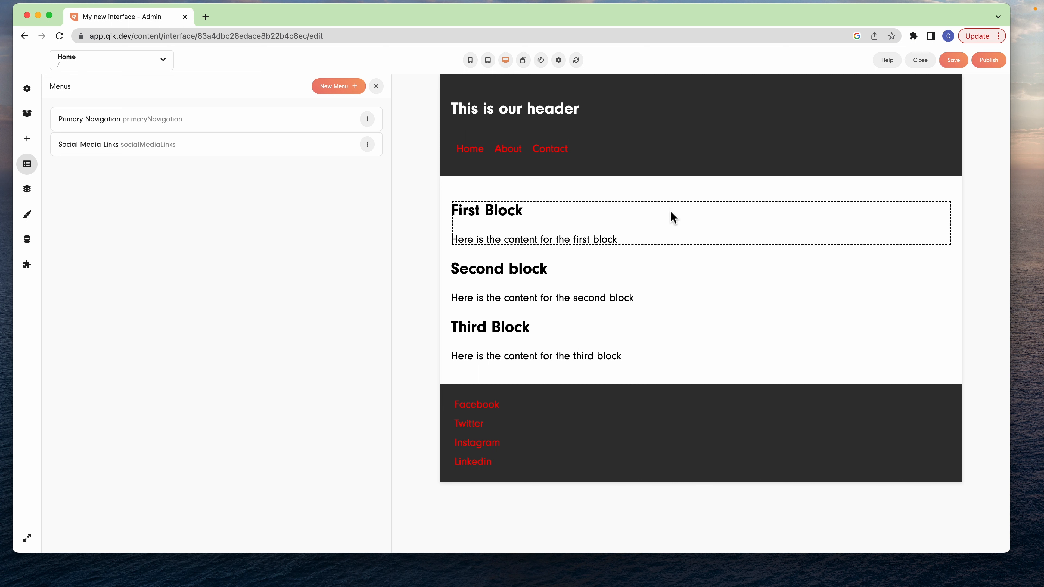
pyautogui.click(30, 117)
pyautogui.moveTo(135, 267); pyautogui.dragTo(631, 304)
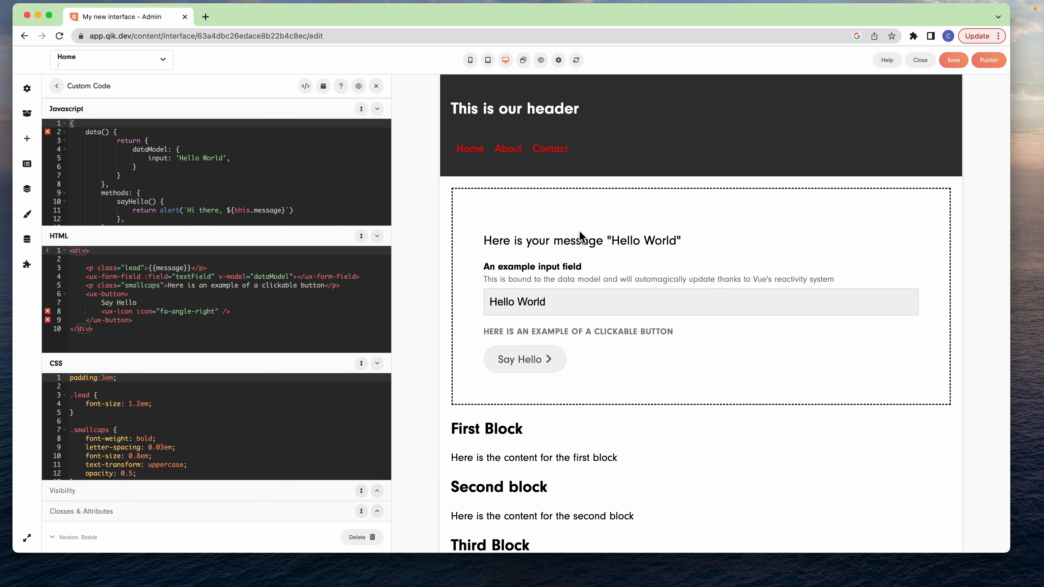
# - Clear the Custom Code block's sample code, leaving {} as the JavaScript, an empty div as the HTML and no CSS
pyautogui.click(132, 158)
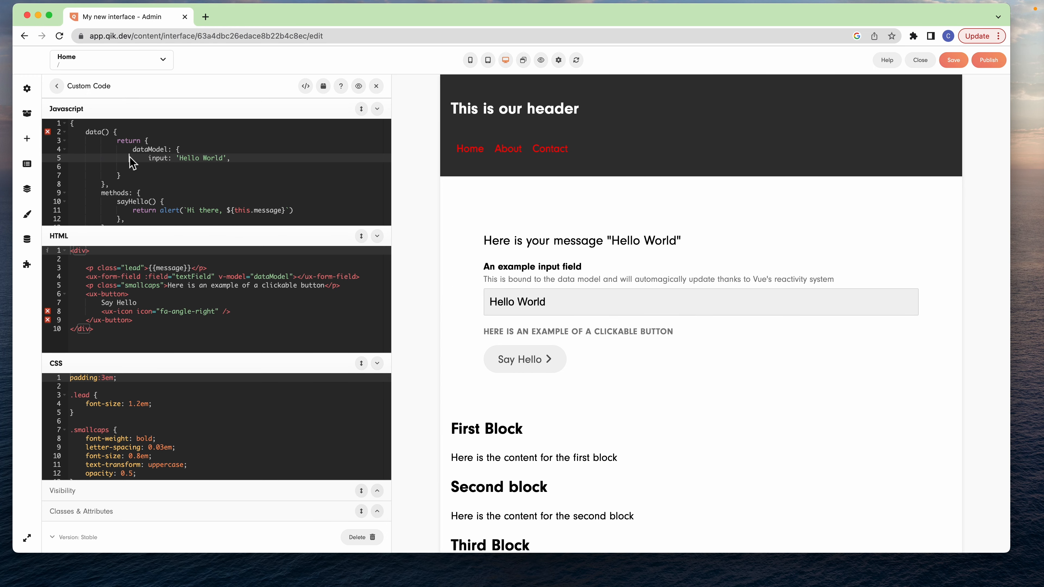
pyautogui.press('super+a')
pyautogui.press('BackSpace')
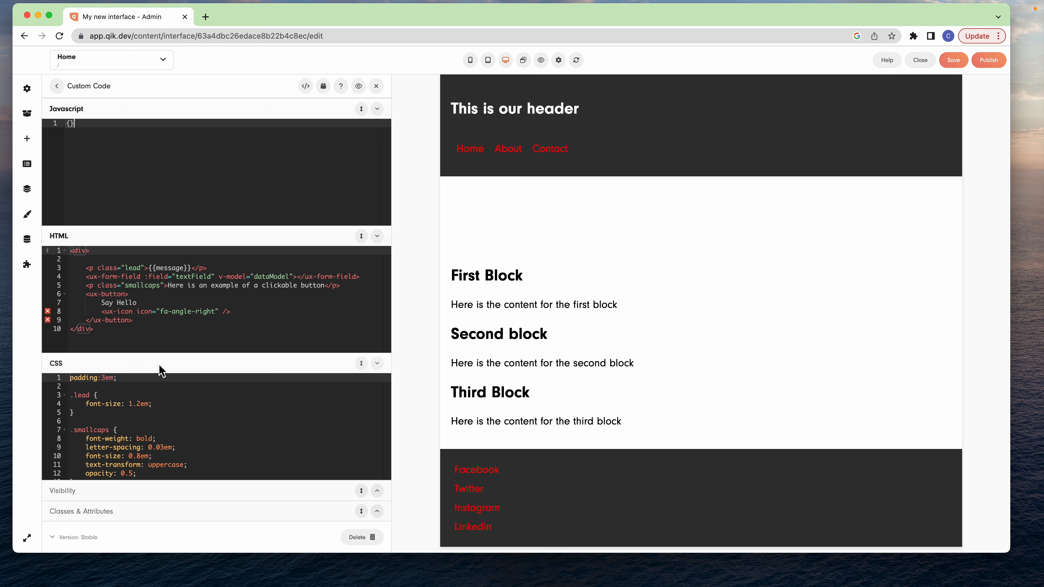
pyautogui.click(137, 381)
pyautogui.press('super+a')
pyautogui.press('BackSpace')
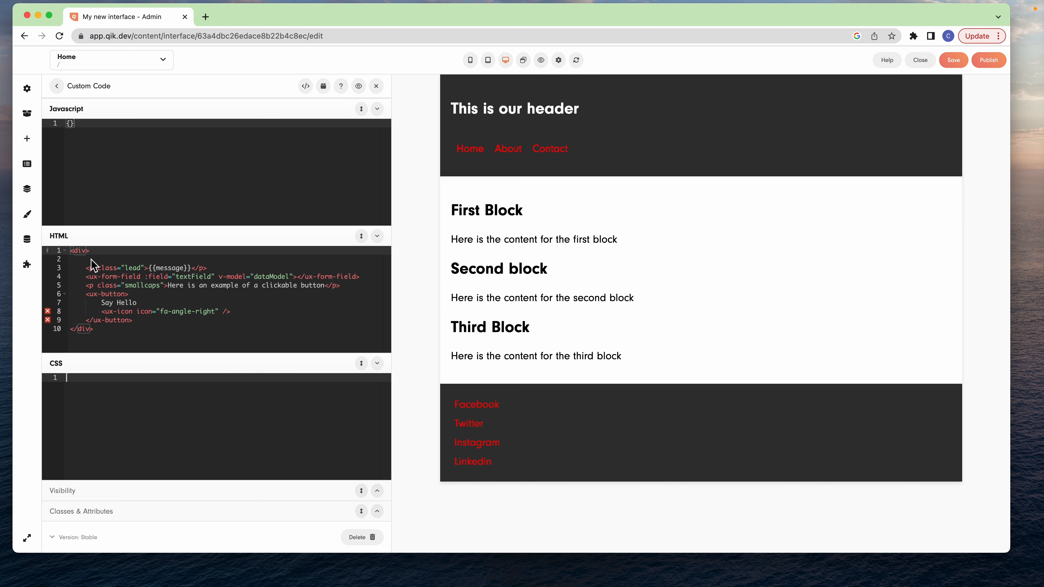
pyautogui.moveTo(84, 259); pyautogui.dragTo(163, 328)
pyautogui.press('BackSpace')
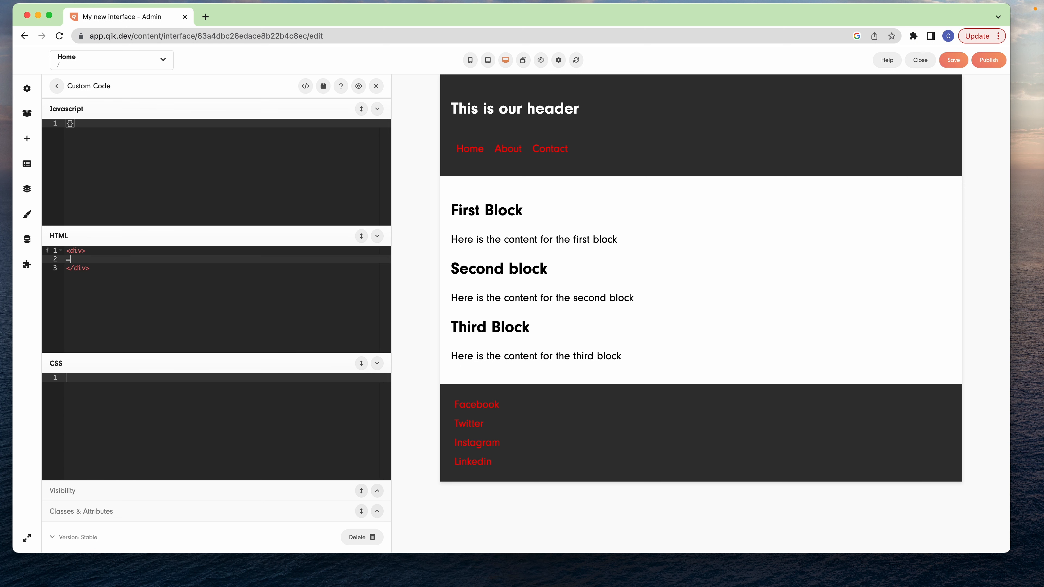
# - Write a computed menu() function in the Custom Code block's JavaScript that returns this.$sdk.app.menus;
pyautogui.click(69, 123)
pyautogui.press('Return')
pyautogui.write('com')
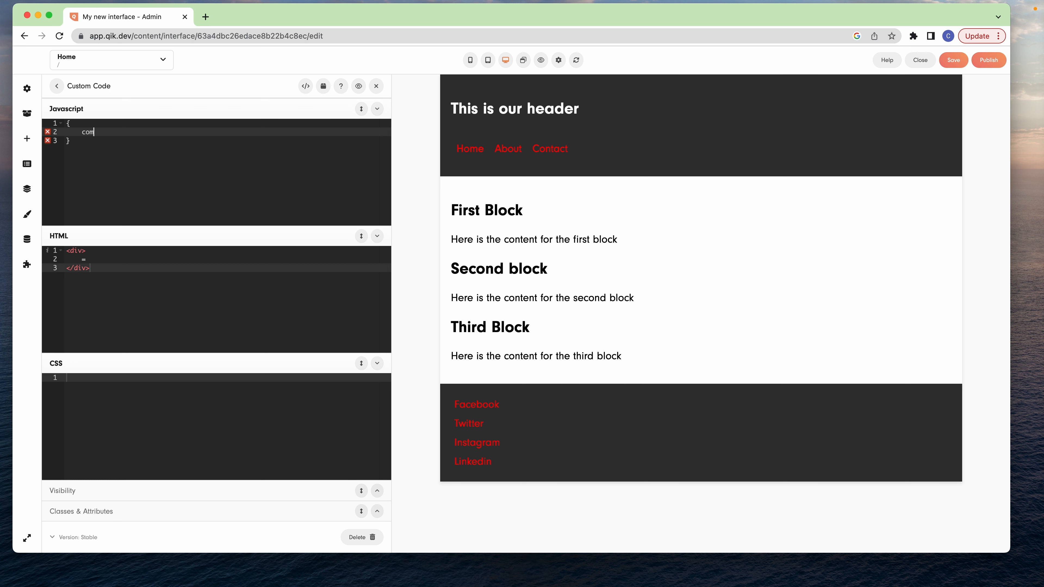
pyautogui.write('puted:{')
pyautogui.press('Return')
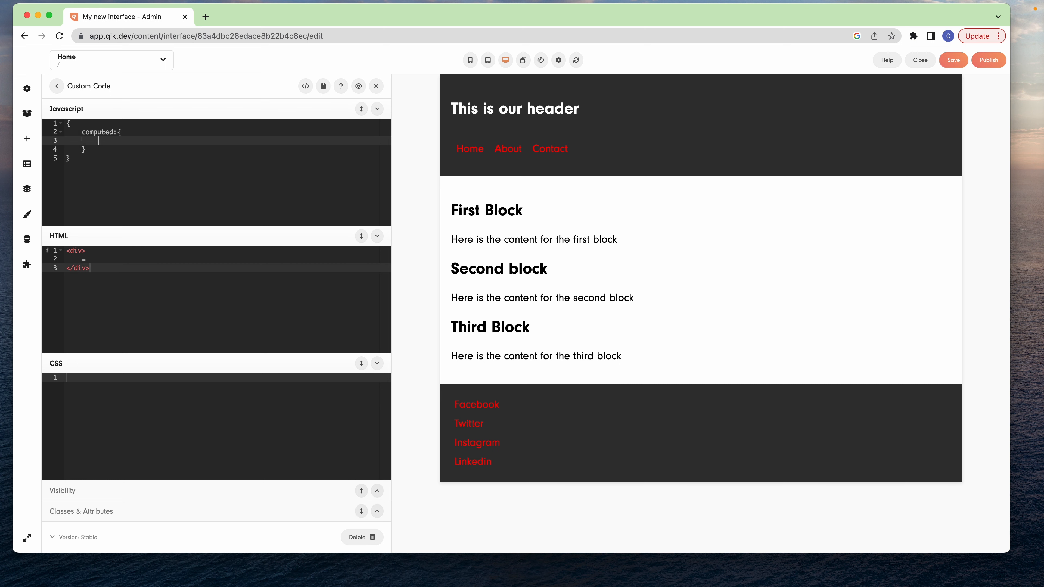
pyautogui.write('prima')
pyautogui.press('BackSpace')
pyautogui.write('menu() {')
pyautogui.press('Return')
pyautogui.write('ret')
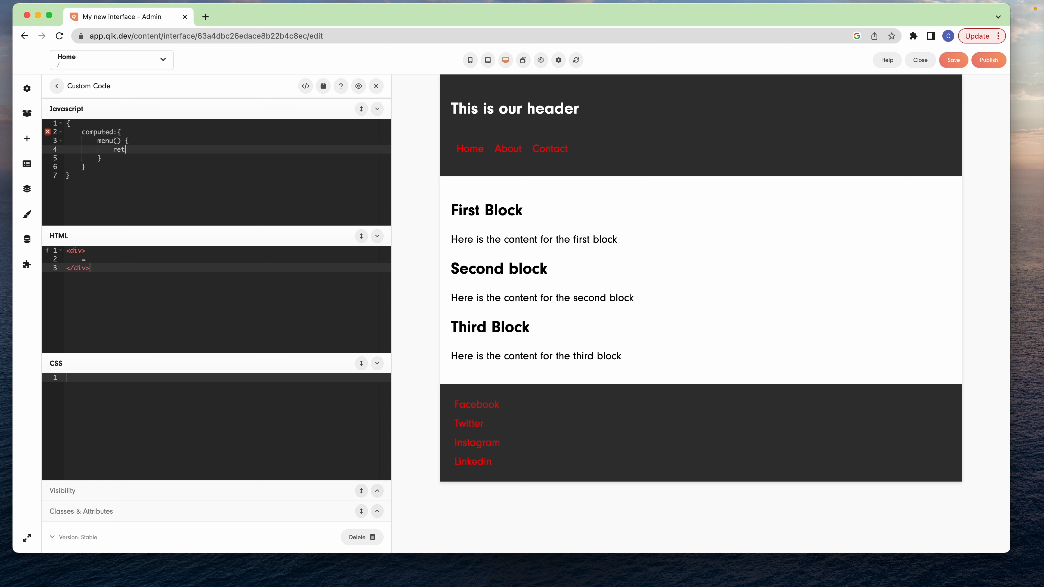
pyautogui.write('urn thios.')
pyautogui.write('s.,')
pyautogui.write(';')
# - Put <pre>{{menu}}</pre> inside the div of the Custom Code block's HTML and refresh the page preview
pyautogui.click(85, 260)
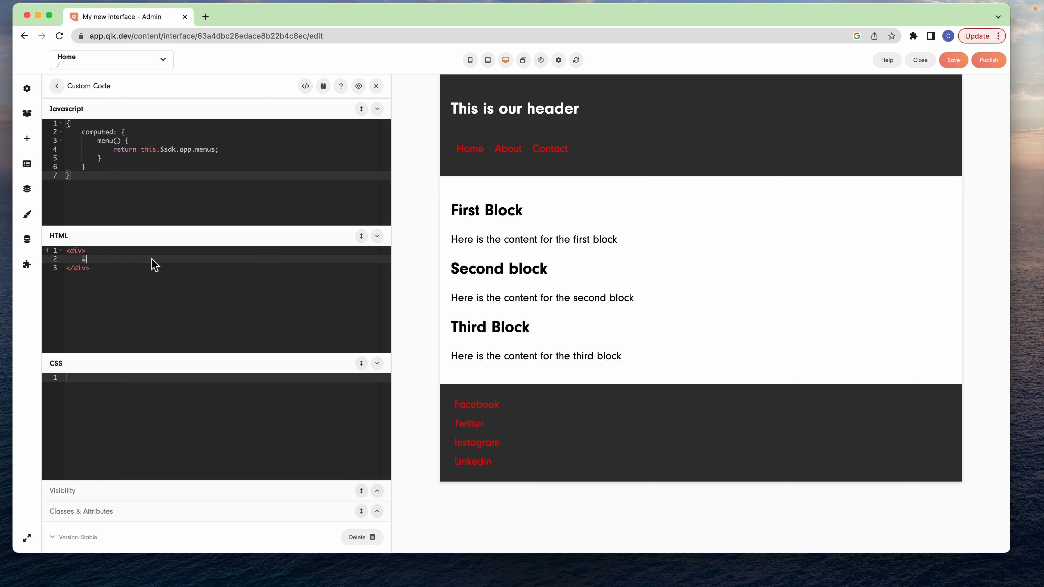
pyautogui.write('<pre>{{}}')
pyautogui.press('Left')
pyautogui.press('Left')
pyautogui.write('menu')
pyautogui.click(576, 60)
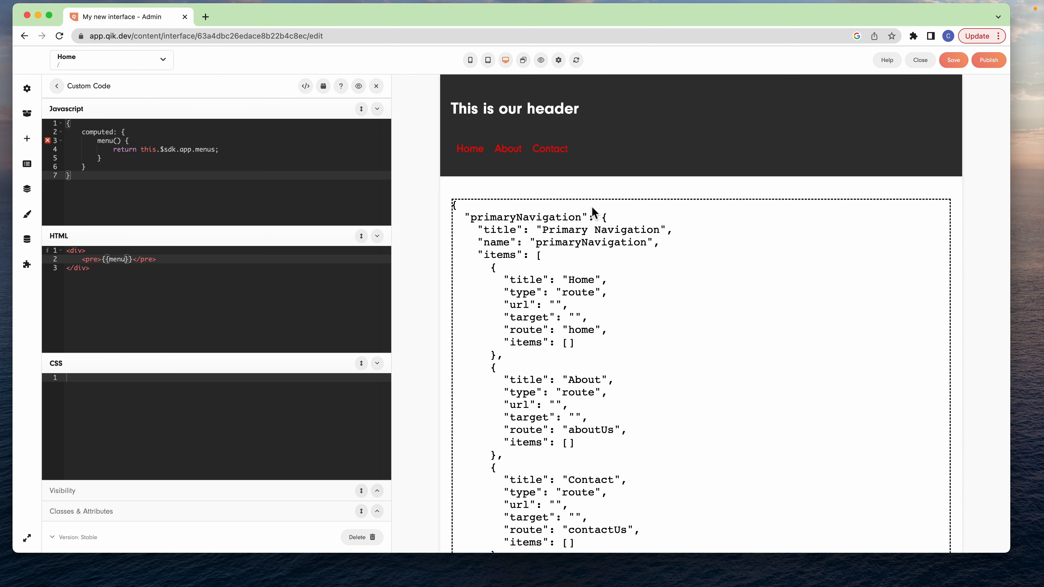
# - Review the menu data in the preview, then make the JavaScript menu() function return this.$sdk.app.menus.primaryNavigation;
pyautogui.scroll(-7, 592, 206)
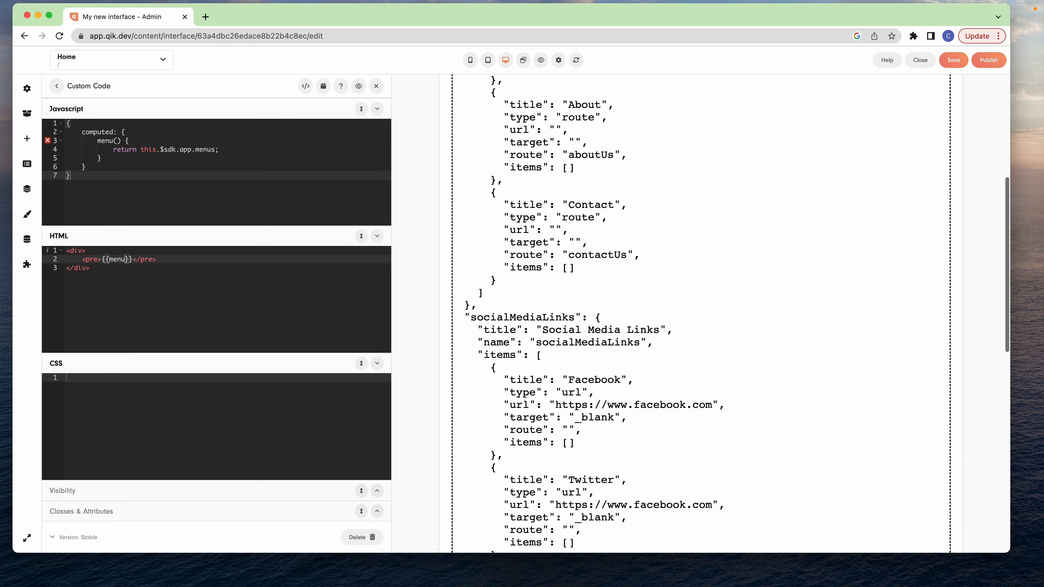
pyautogui.scroll(7, 538, 362)
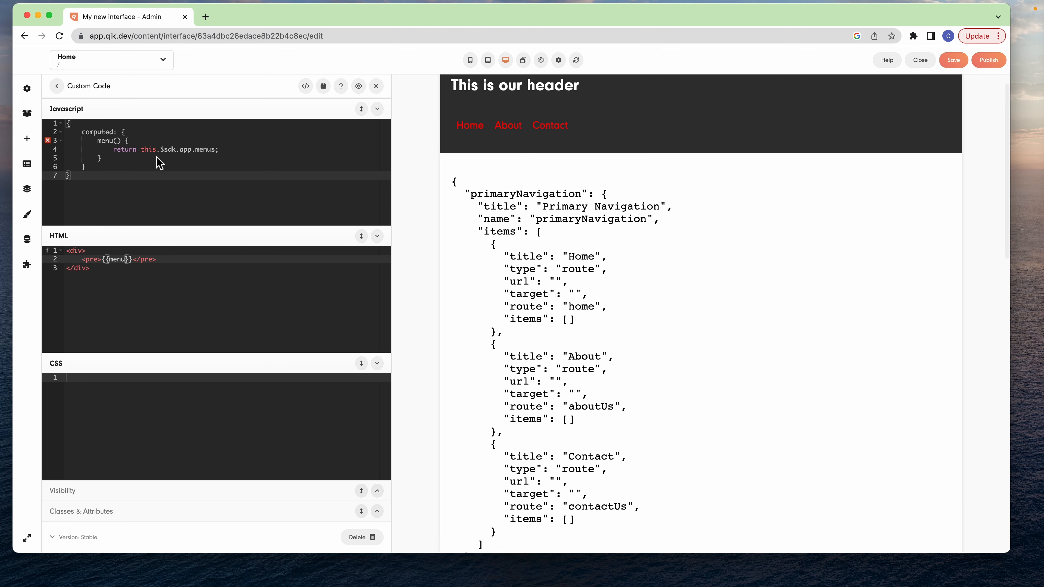
pyautogui.click(216, 151)
pyautogui.write('.primary')
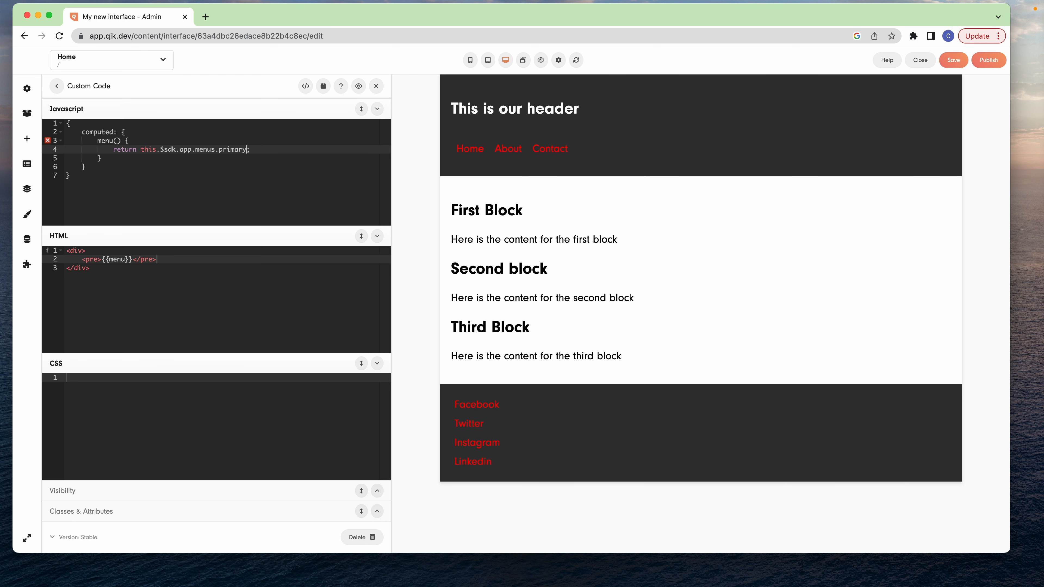
pyautogui.write('Navigation')
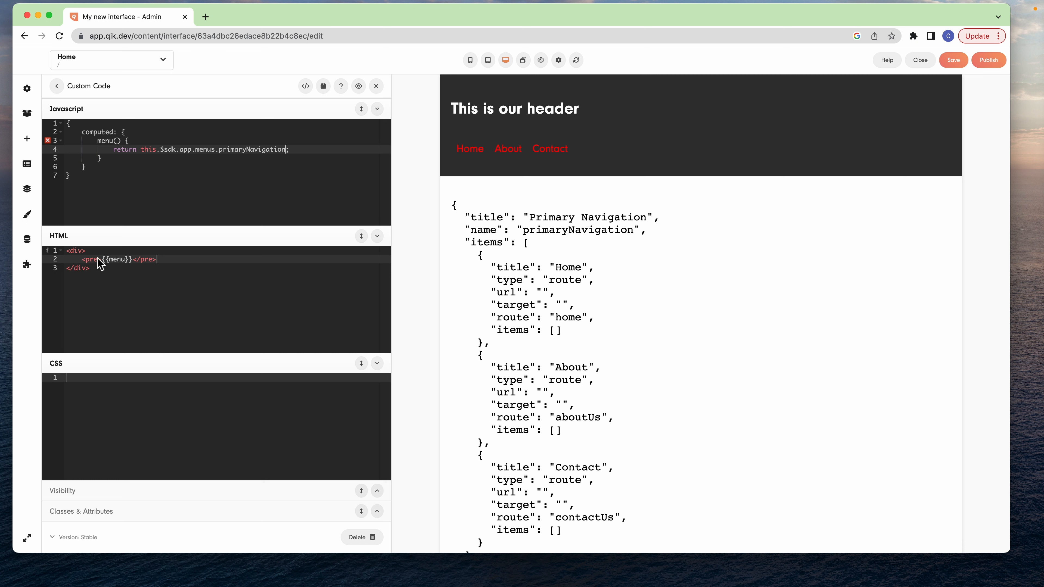
# - Replace the <pre> line in the Custom Code block's HTML with a self-closing <ux-menu-list /> tag and view the available help documentation
pyautogui.moveTo(83, 260); pyautogui.dragTo(243, 260)
pyautogui.write('<ux-menu-list')
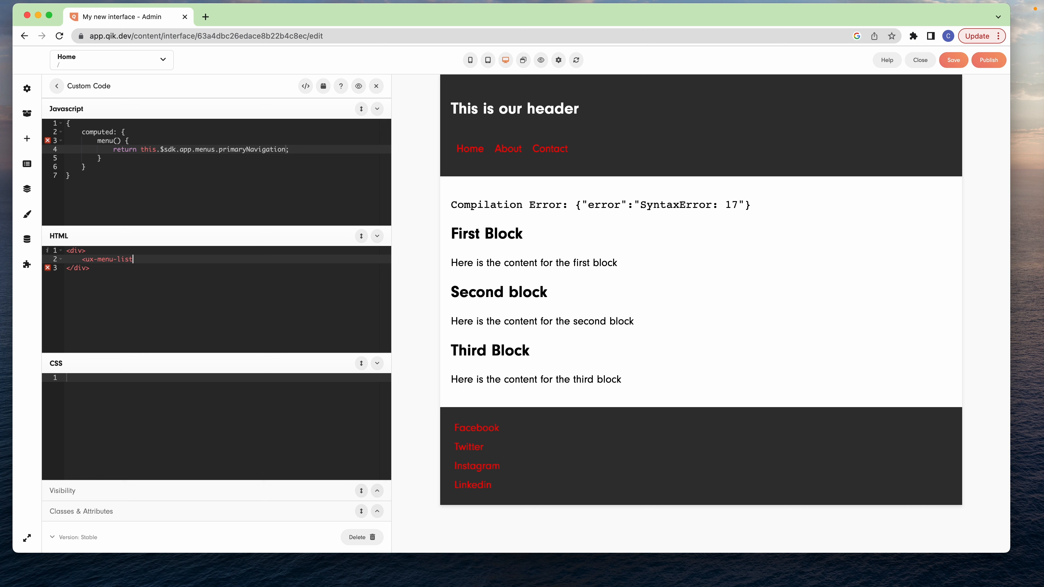
pyautogui.write('/>')
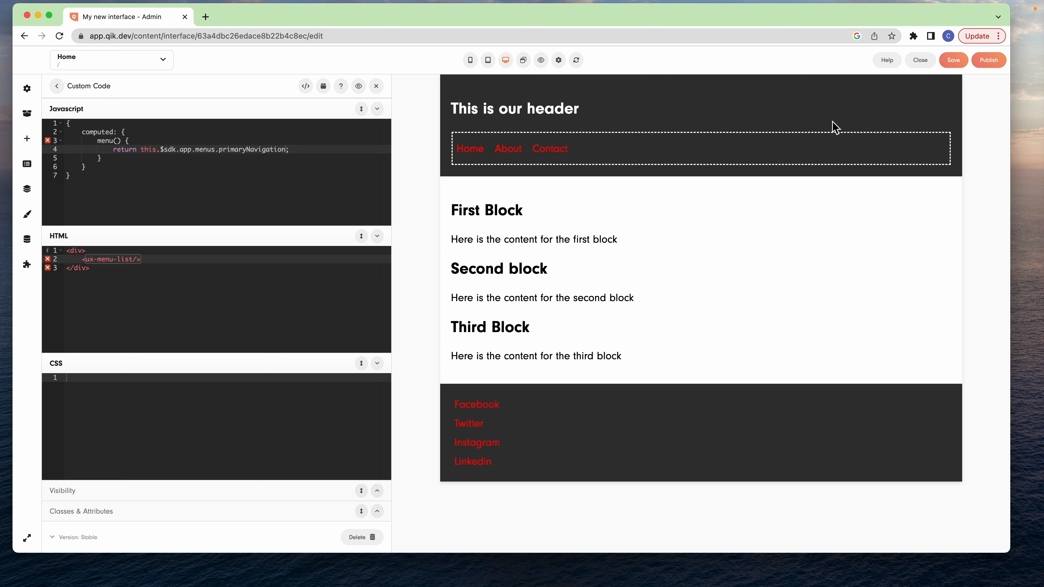
pyautogui.click(888, 61)
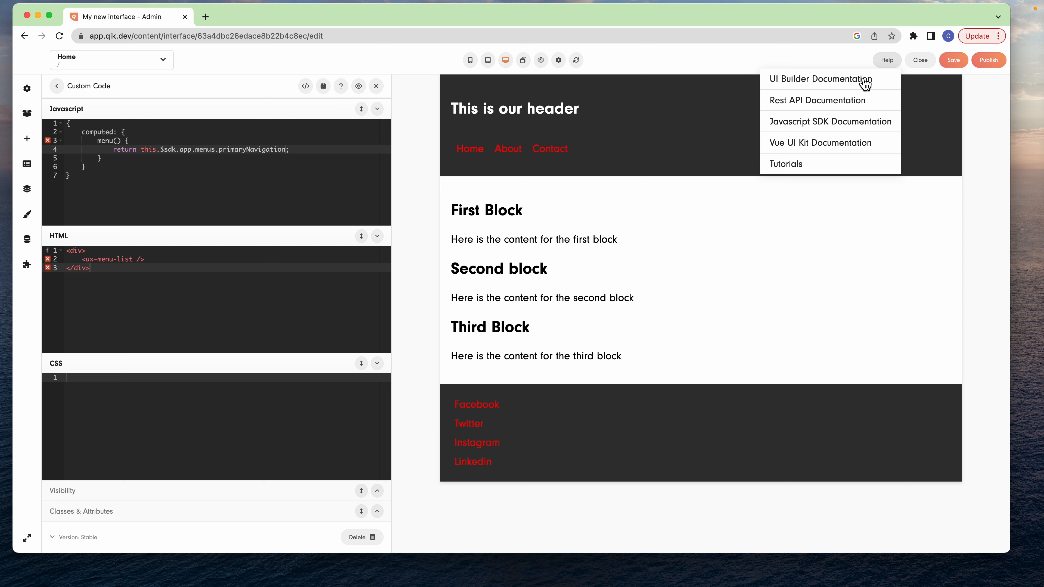
pyautogui.click(889, 60)
# - Add the attribute :items="menu.items" to the ux-menu-list tag in the Custom Code block's HTML
pyautogui.click(136, 259)
pyautogui.write(':item')
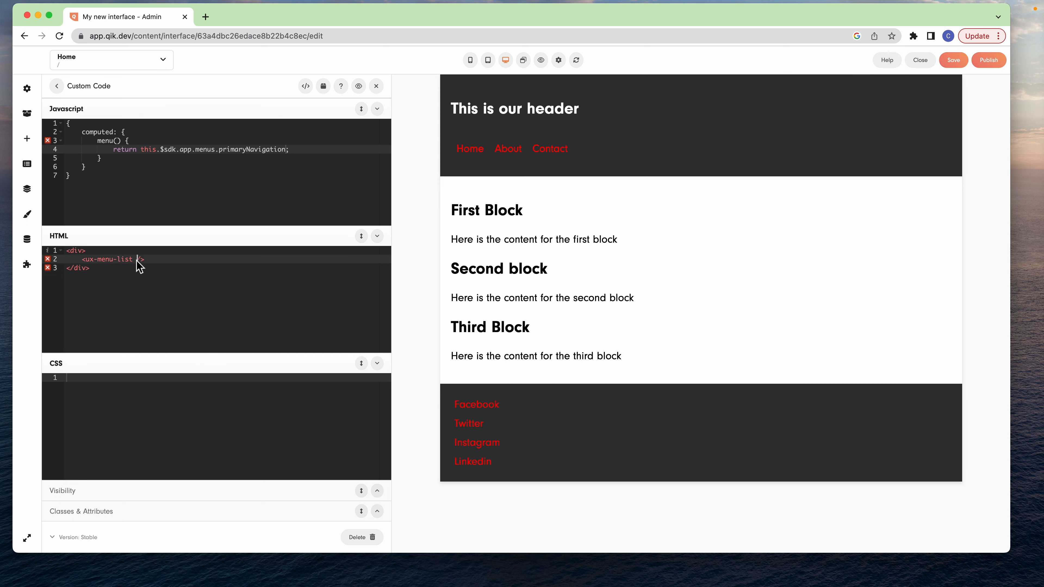
pyautogui.write('s="')
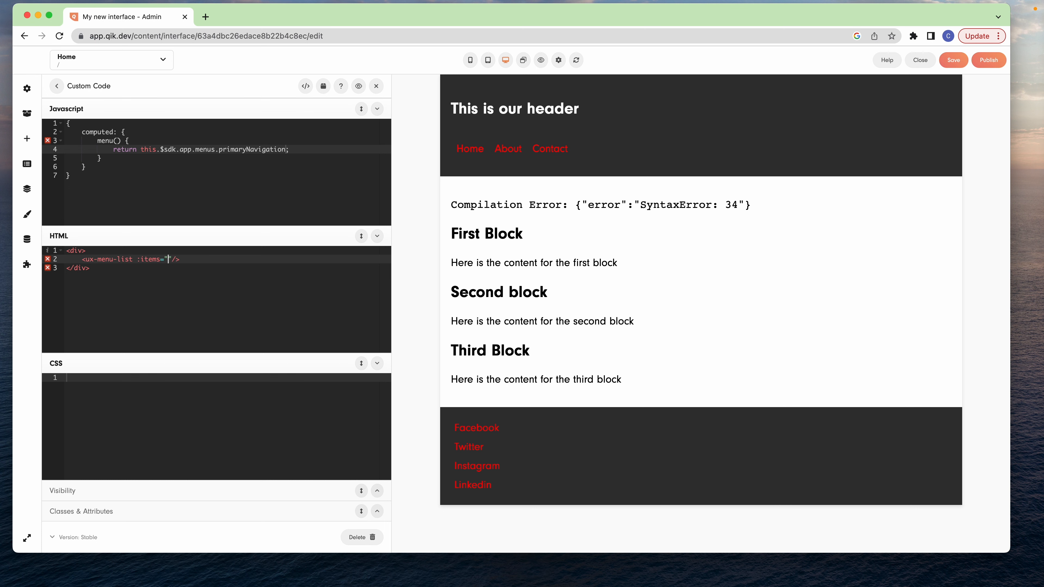
pyautogui.write('menu.items')
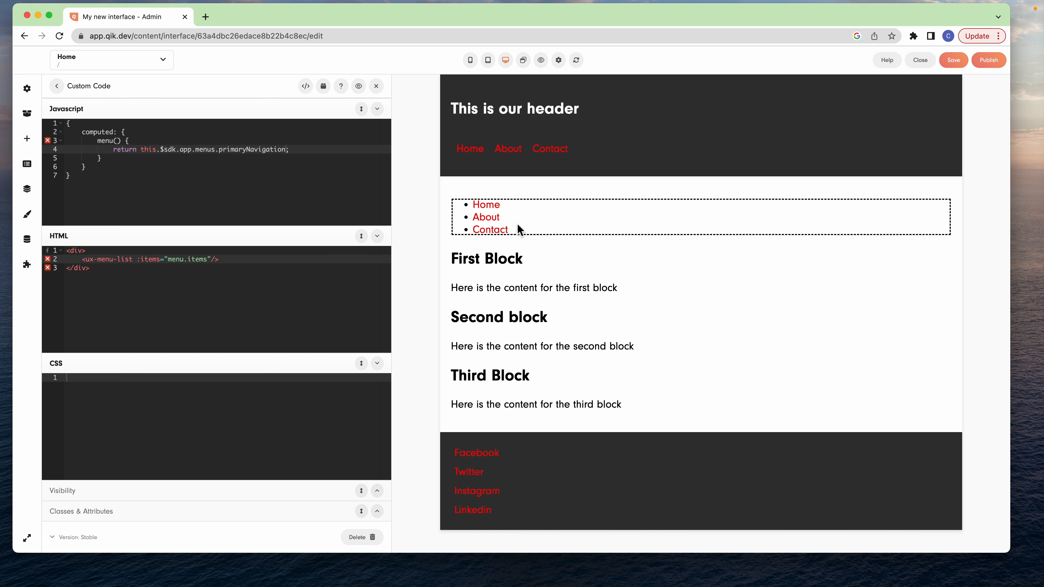
# - Test the custom menu list by following its About link, returning to Home through the header menu, and following its Contact link
pyautogui.click(491, 218)
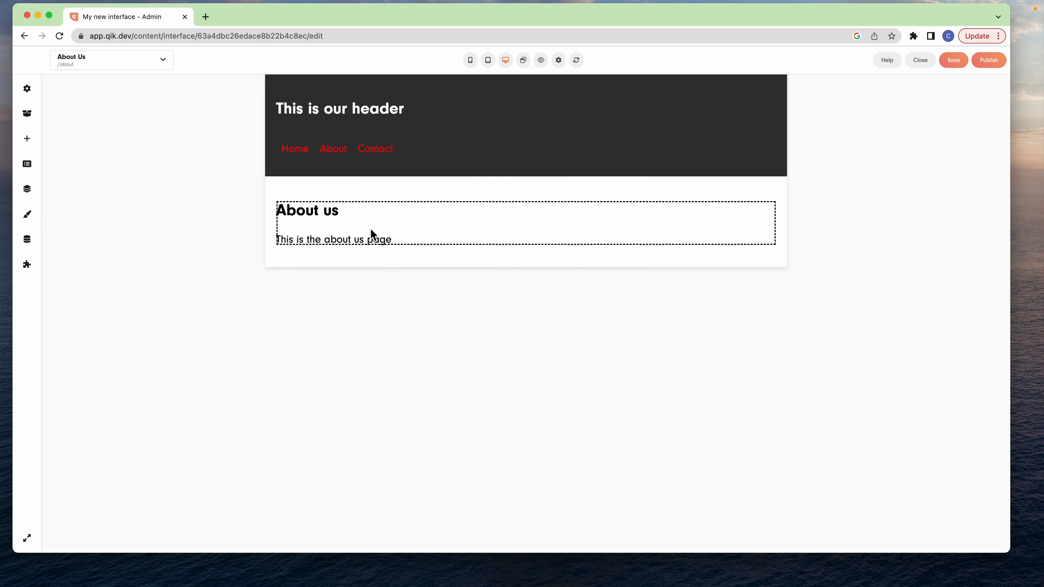
pyautogui.click(305, 153)
pyautogui.click(326, 229)
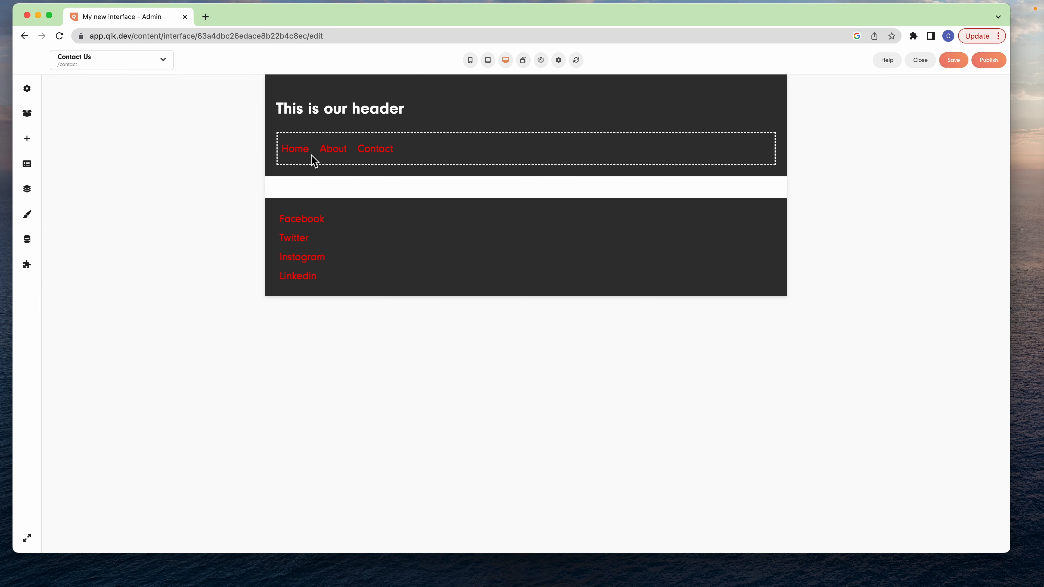